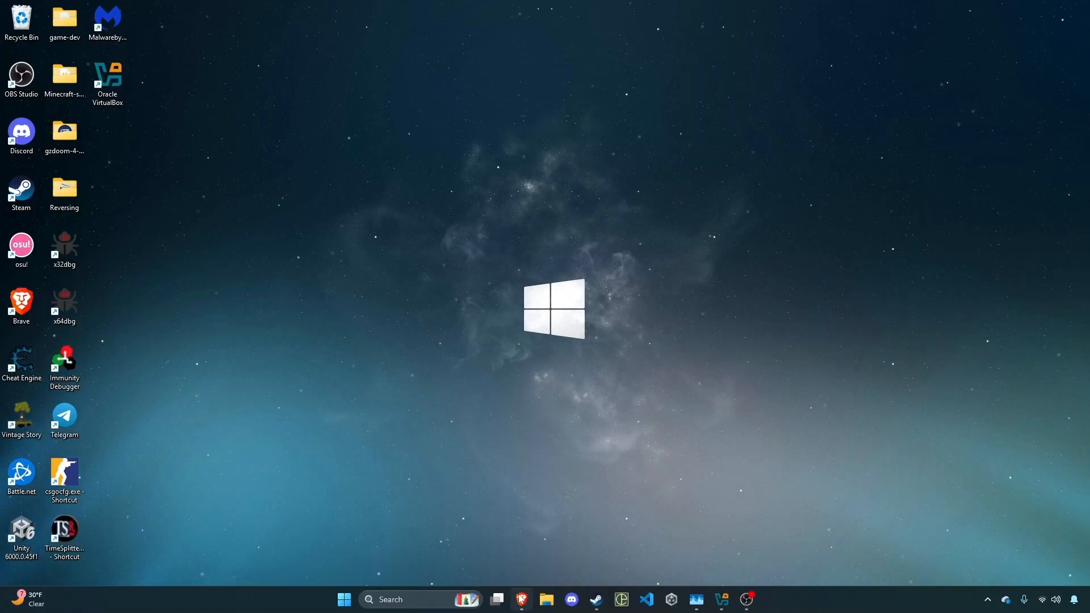
# Bring up Oracle VirtualBox Manager and reposition its window near the middle of the desktop.
pyautogui.moveTo(521, 597)
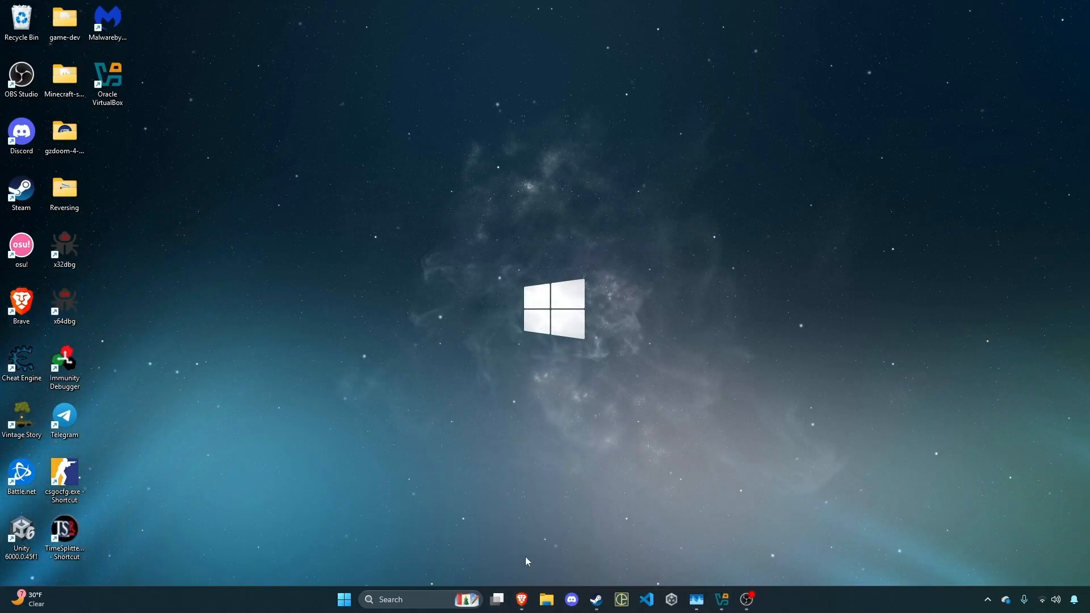
pyautogui.click(721, 600)
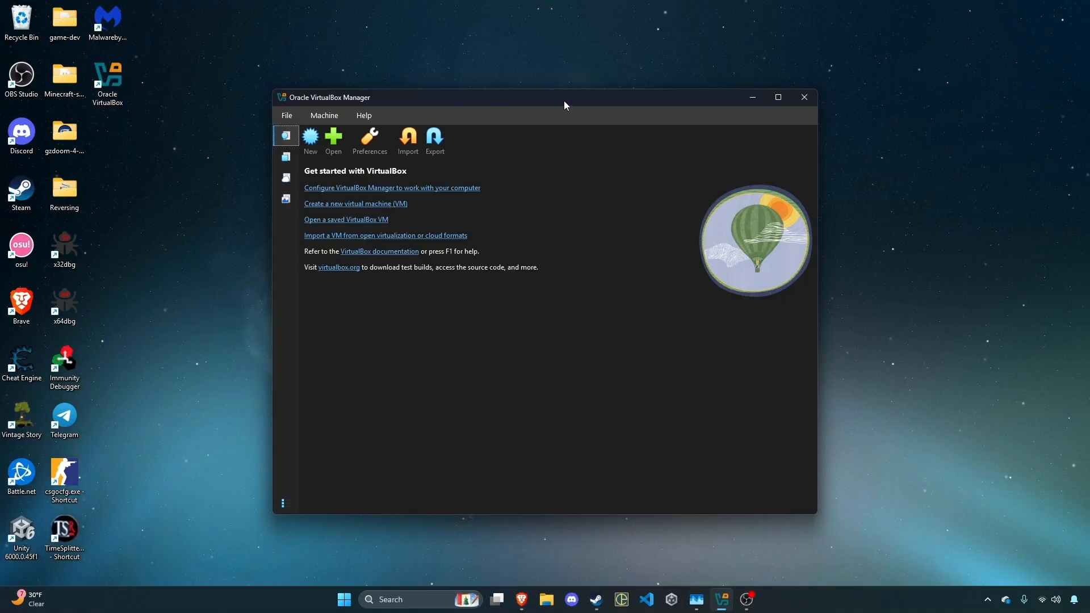
pyautogui.moveTo(563, 101); pyautogui.dragTo(543, 120)
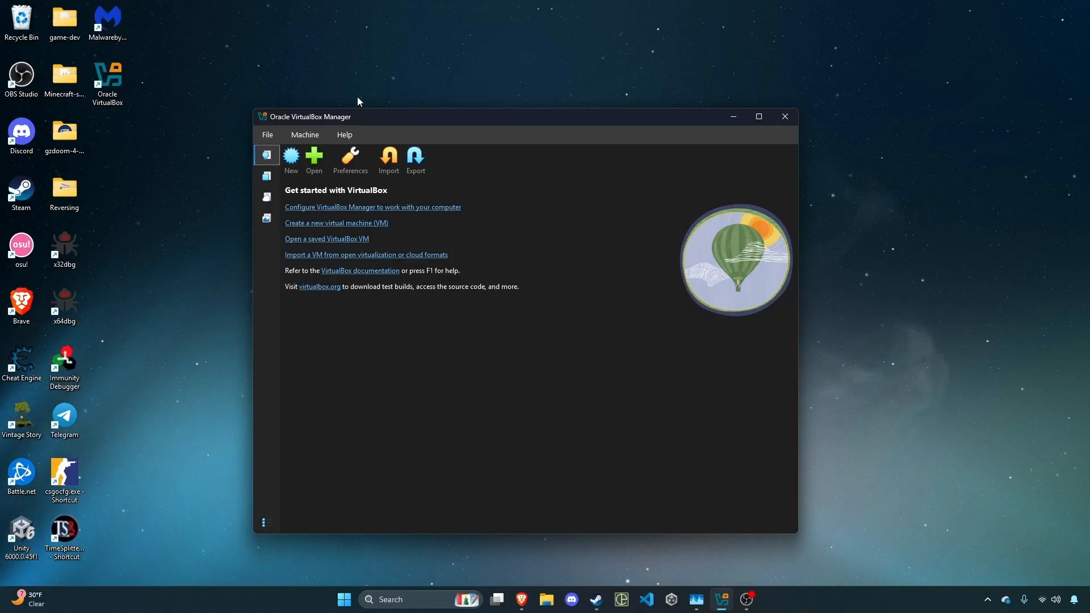
pyautogui.moveTo(316, 117); pyautogui.dragTo(331, 113)
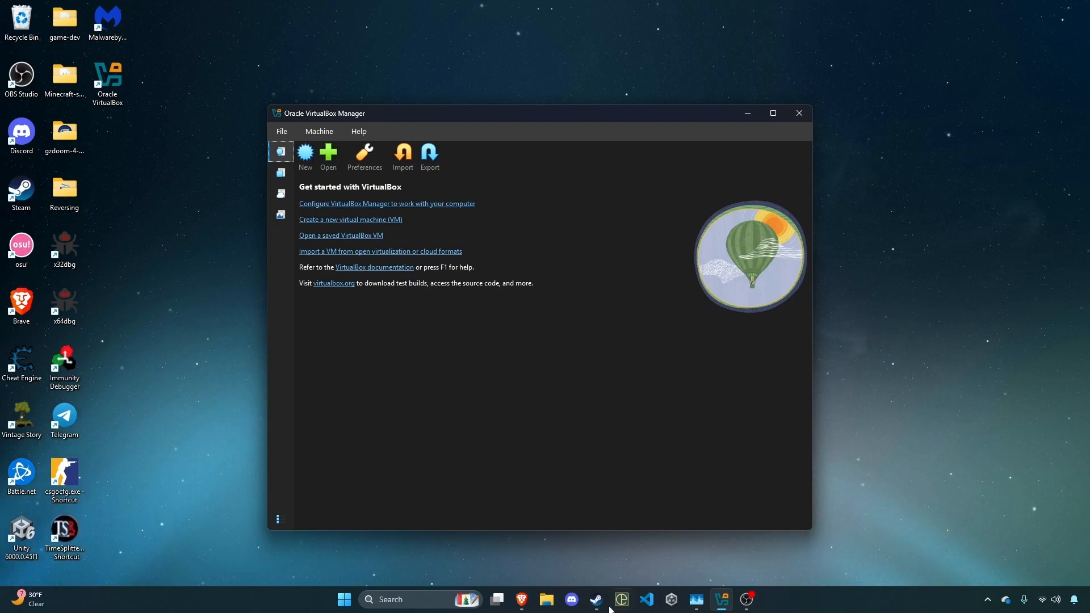
# Switch to the Brave browser, show the VirtualBox home page and point out its address.
pyautogui.moveTo(522, 600)
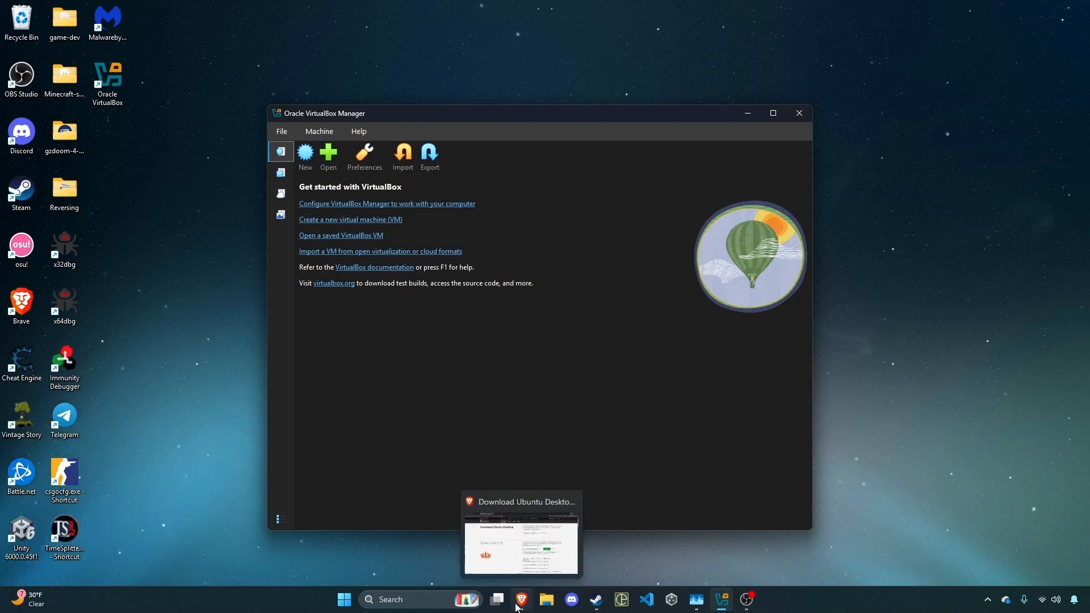
pyautogui.click(543, 575)
pyautogui.click(84, 6)
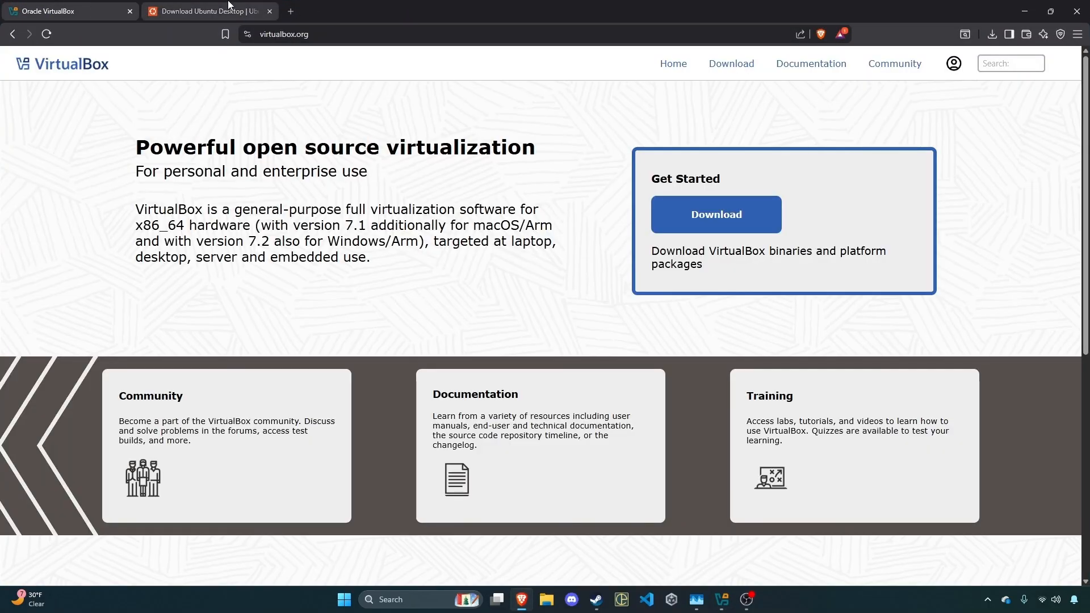
pyautogui.click(319, 35)
pyautogui.press('End')
pyautogui.tripleClick(360, 36)
pyautogui.click(422, 79)
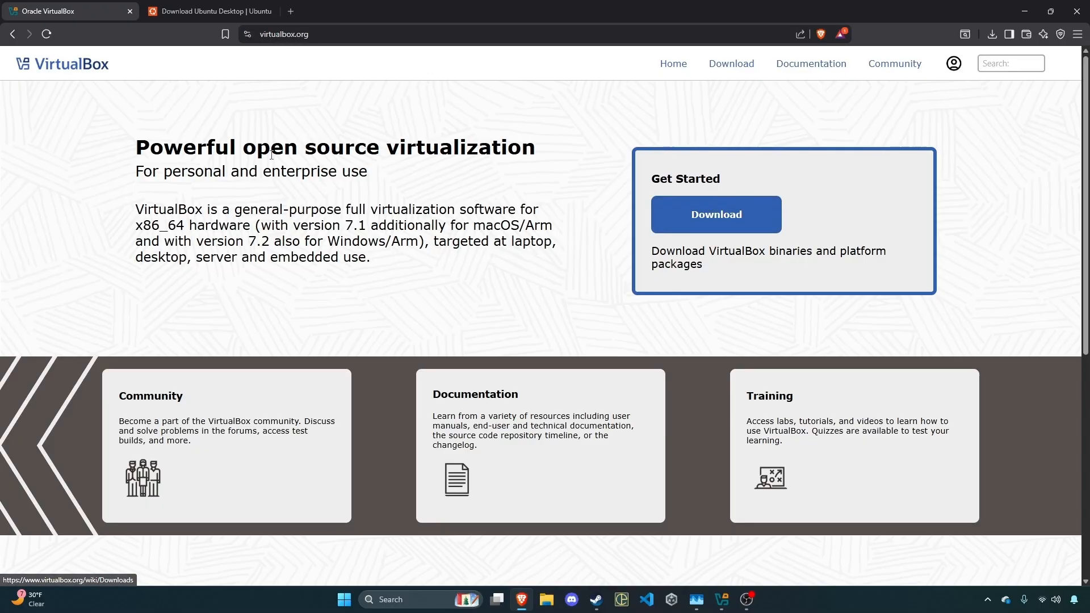
# Open the VirtualBox download page, find the Windows hosts platform package and minimize the browser.
pyautogui.click(707, 213)
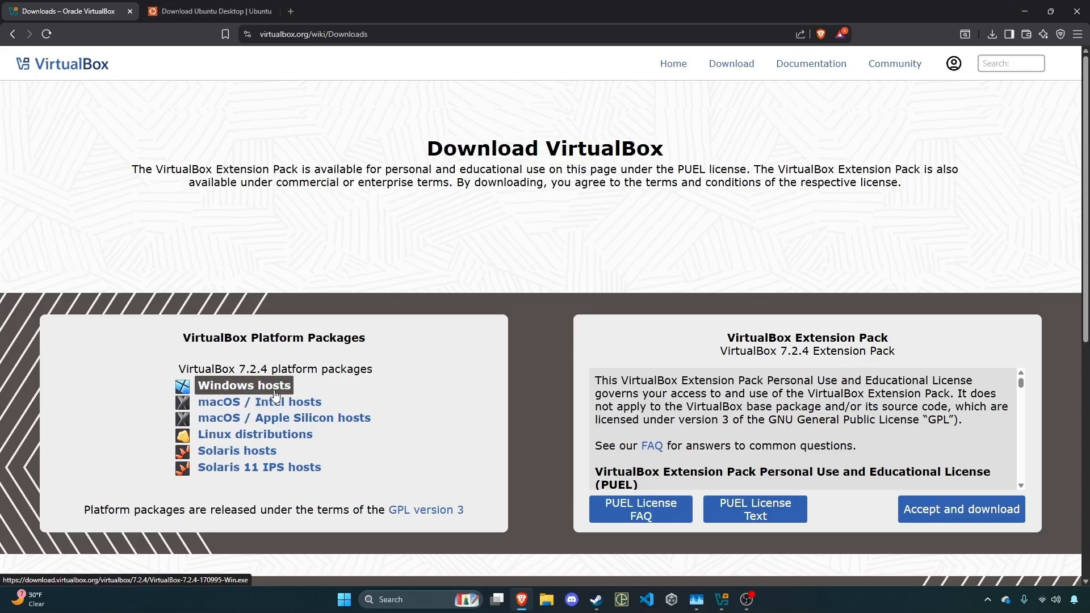
pyautogui.click(230, 389)
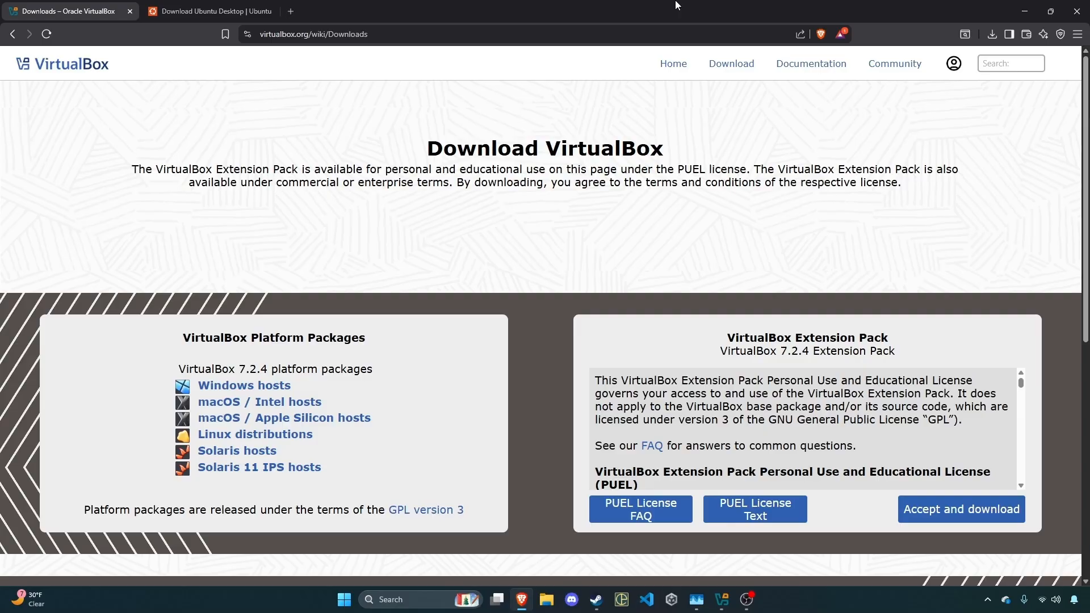
pyautogui.click(1024, 11)
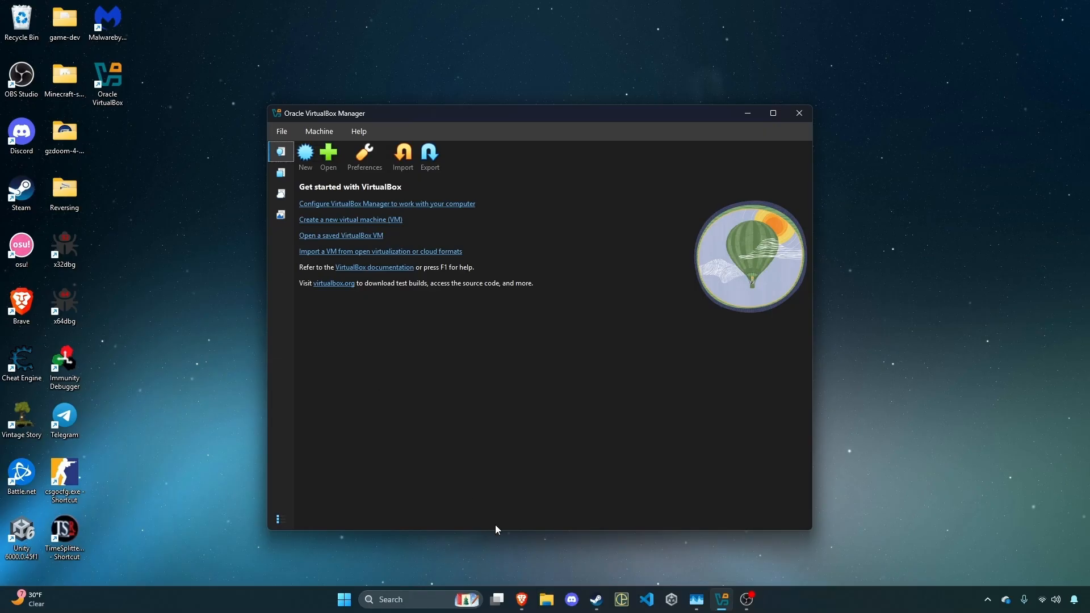
# Return to the Brave browser and shorten the Ubuntu page's address to load the ubuntu.com home page.
pyautogui.click(521, 600)
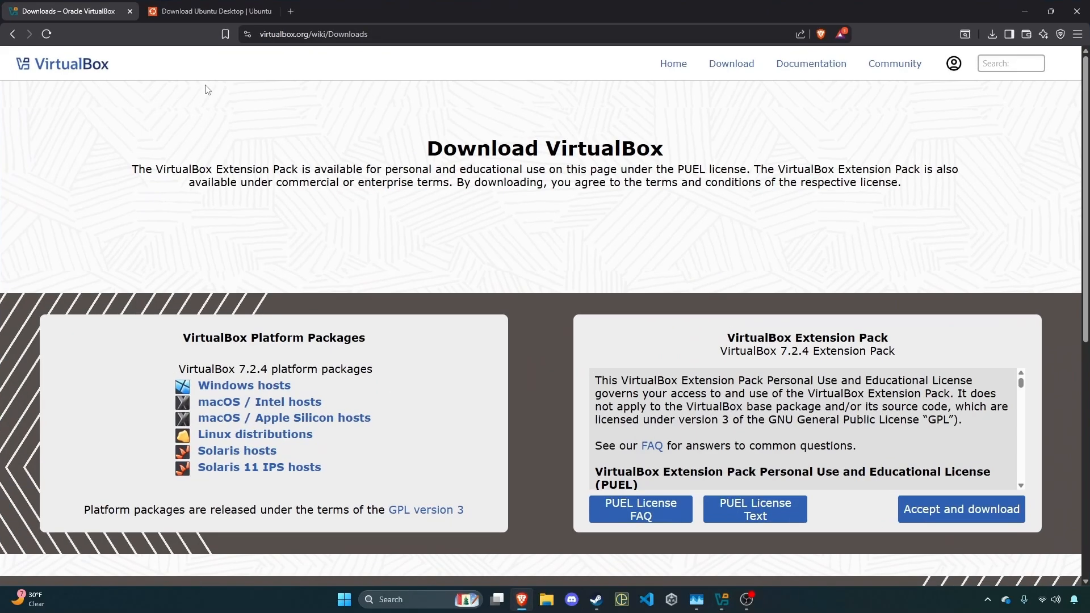
pyautogui.click(183, 3)
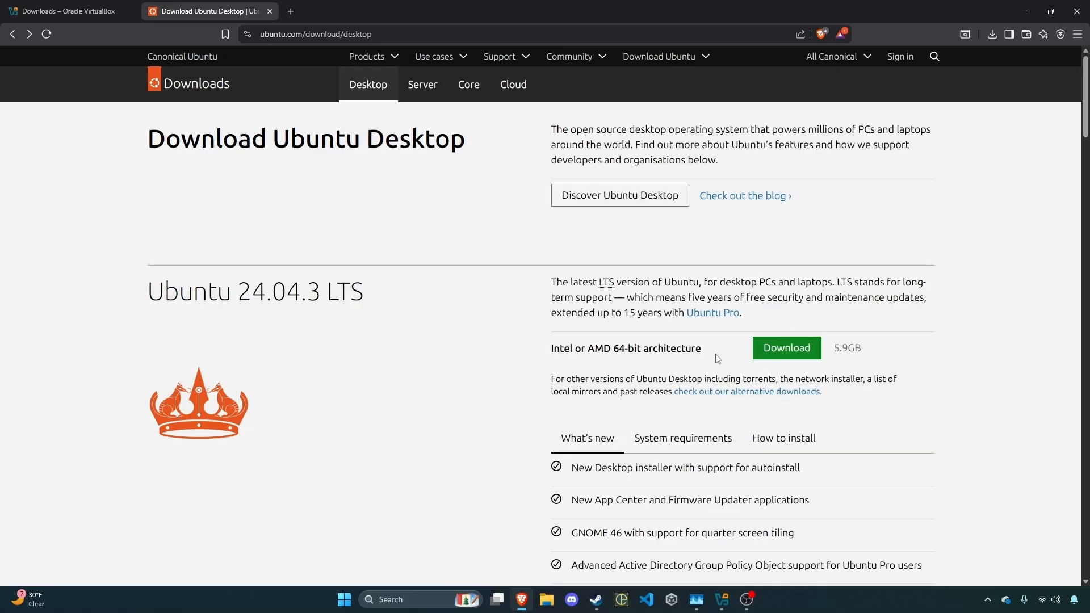
pyautogui.moveTo(372, 34); pyautogui.dragTo(308, 32)
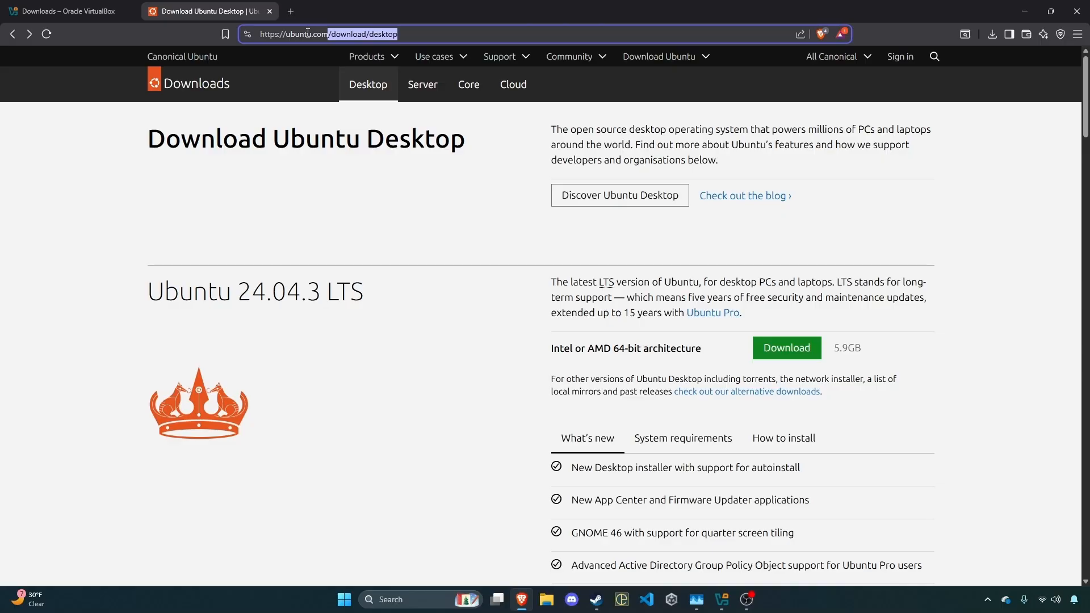
pyautogui.press('BackSpace')
pyautogui.press('Return')
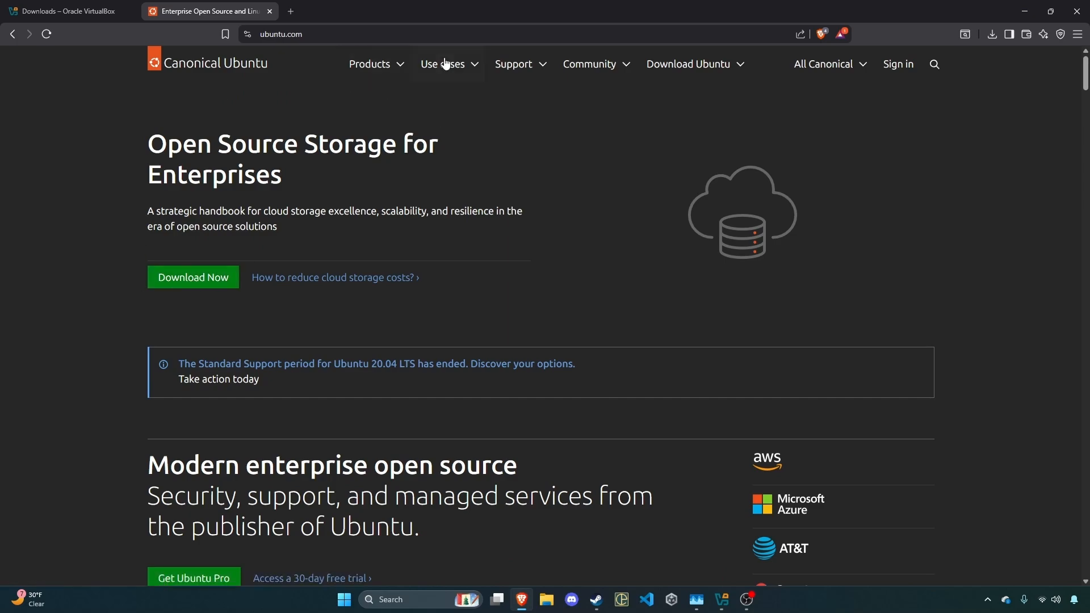
# Open the Ubuntu Desktop product page and look through its feature, application and hardware sections.
pyautogui.click(385, 64)
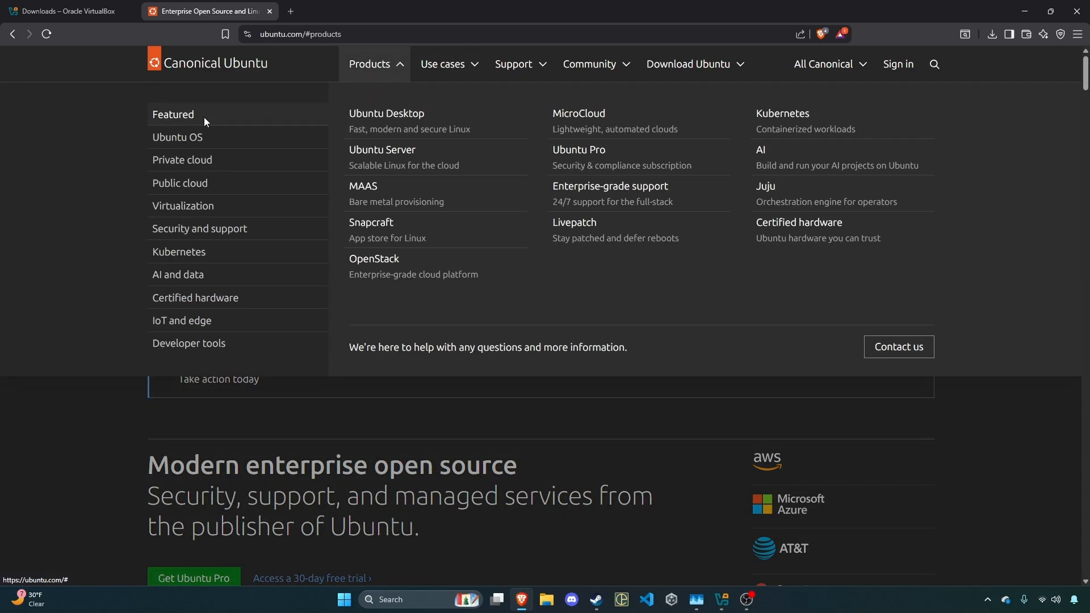
pyautogui.click(417, 125)
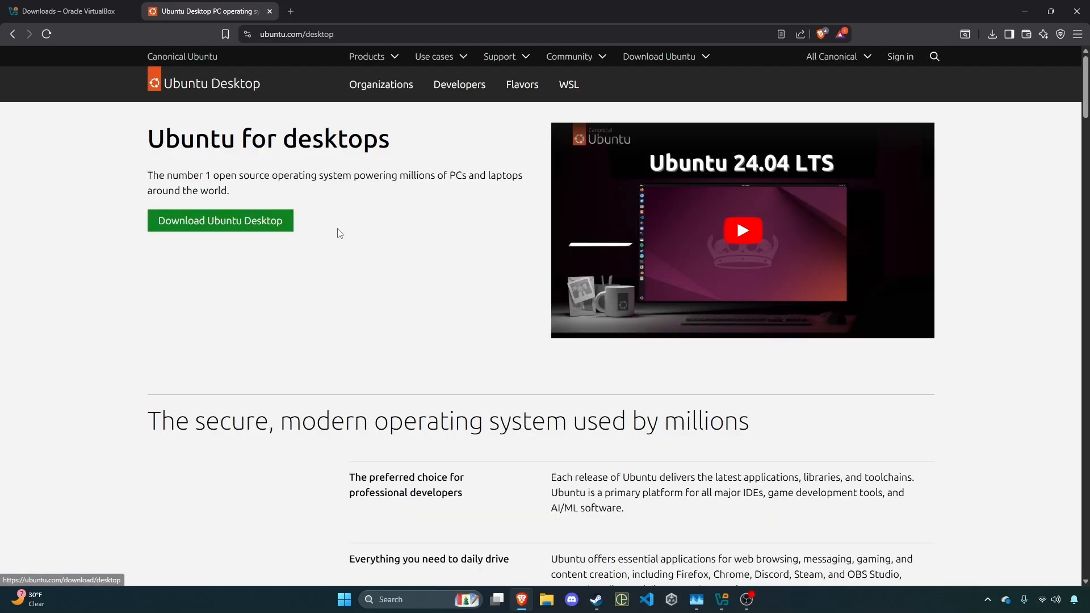
pyautogui.scroll(-7, 445, 309)
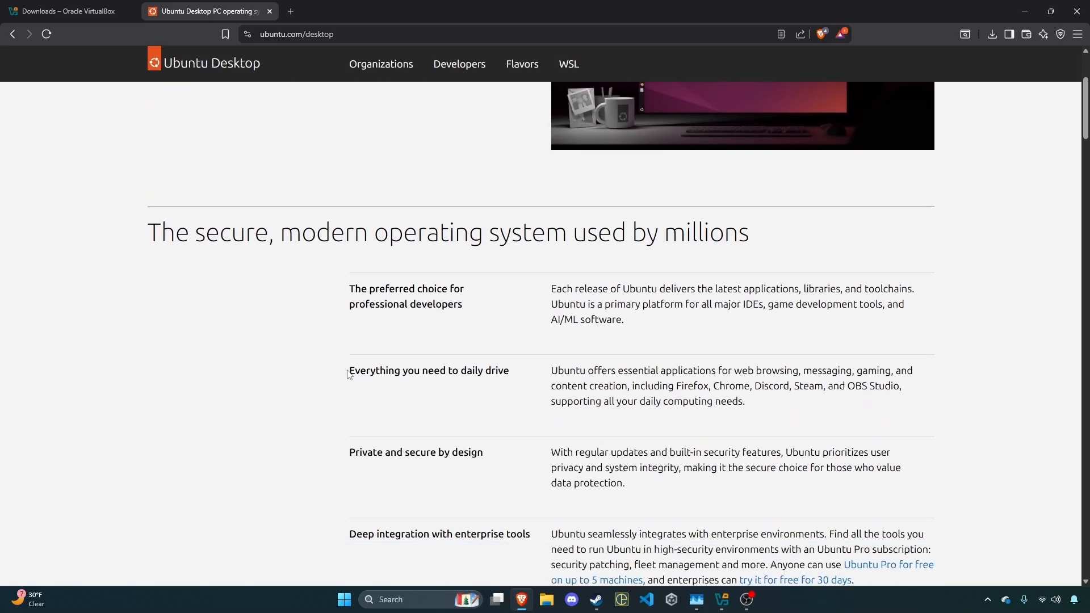
pyautogui.scroll(-3, 444, 309)
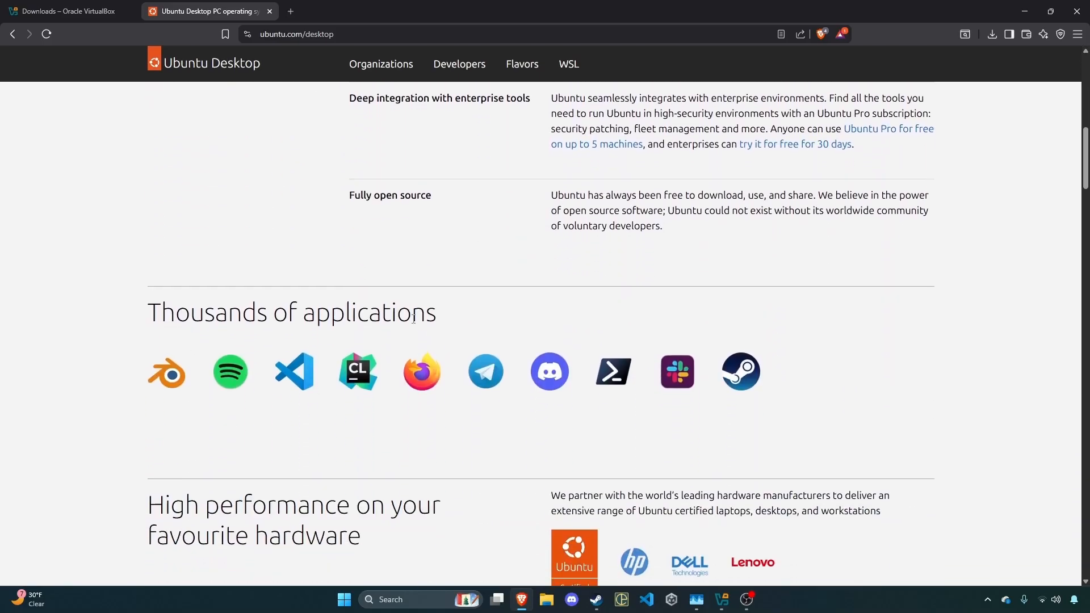
pyautogui.scroll(-2, 466, 329)
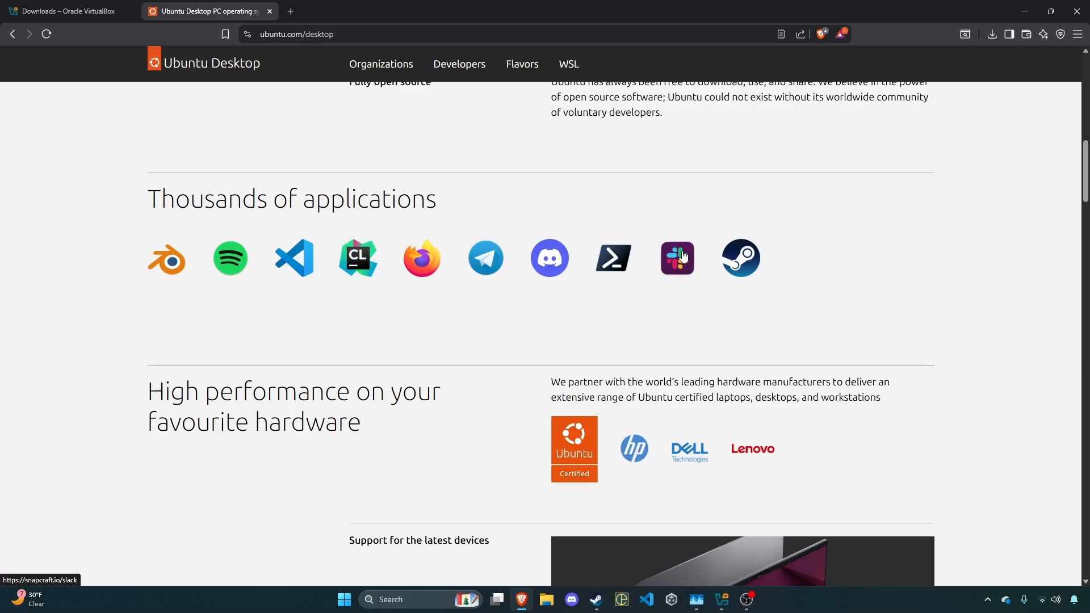
pyautogui.scroll(-10, 783, 319)
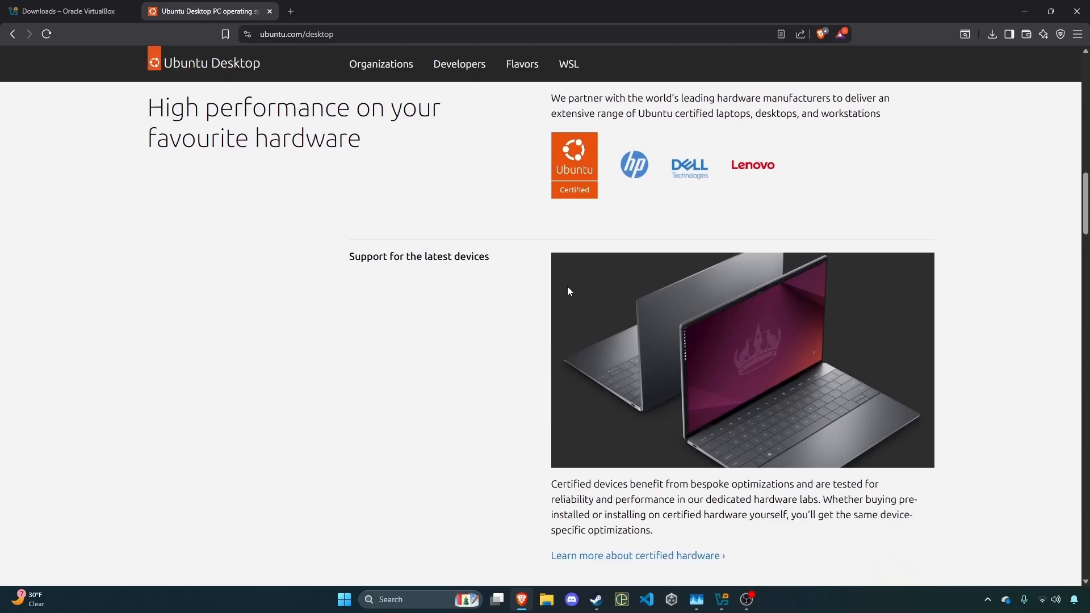
pyautogui.scroll(-5, 613, 275)
pyautogui.scroll(20, 620, 273)
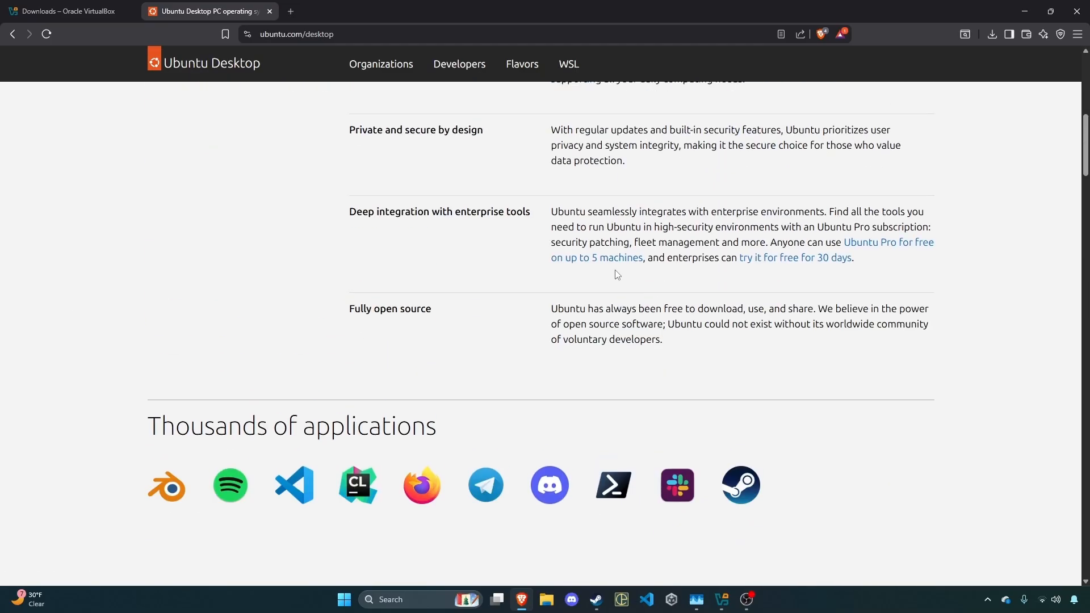
pyautogui.scroll(2, 520, 281)
# Open the Ubuntu Desktop download page and compare the Intel or AMD 64-bit options for Ubuntu 24.04.3 LTS and 25.10.
pyautogui.click(208, 226)
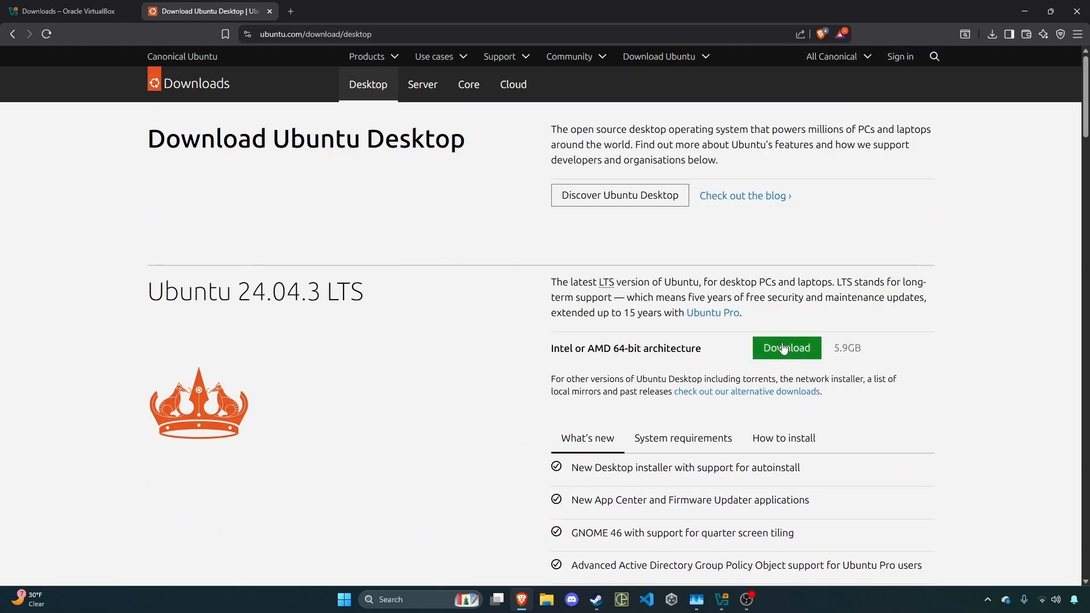
pyautogui.moveTo(577, 348); pyautogui.dragTo(610, 348)
pyautogui.click(623, 350)
pyautogui.scroll(-8, 656, 277)
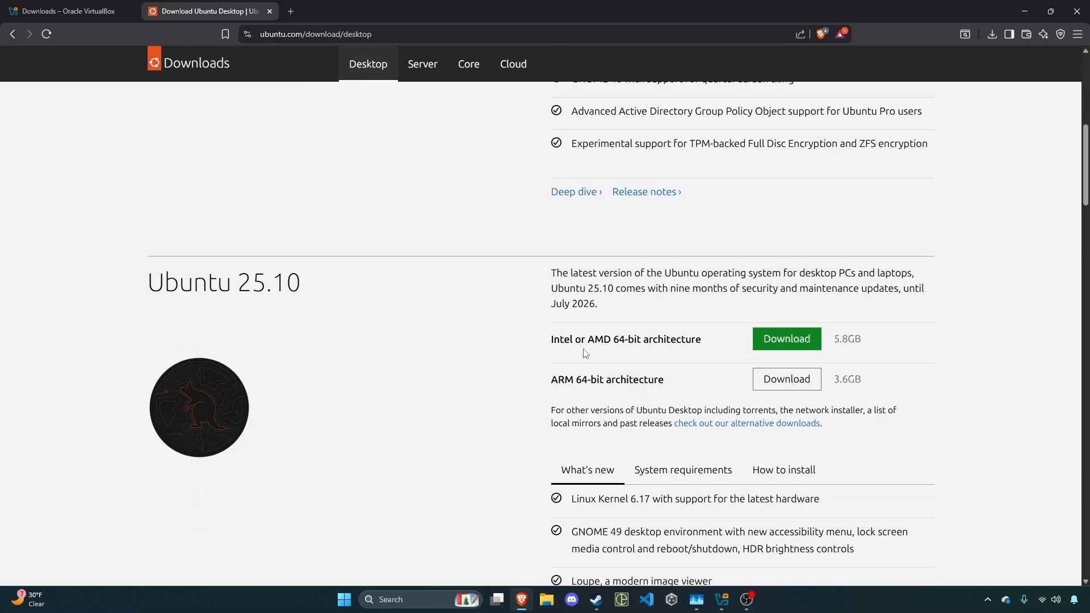
pyautogui.scroll(-8, 584, 351)
pyautogui.scroll(16, 593, 347)
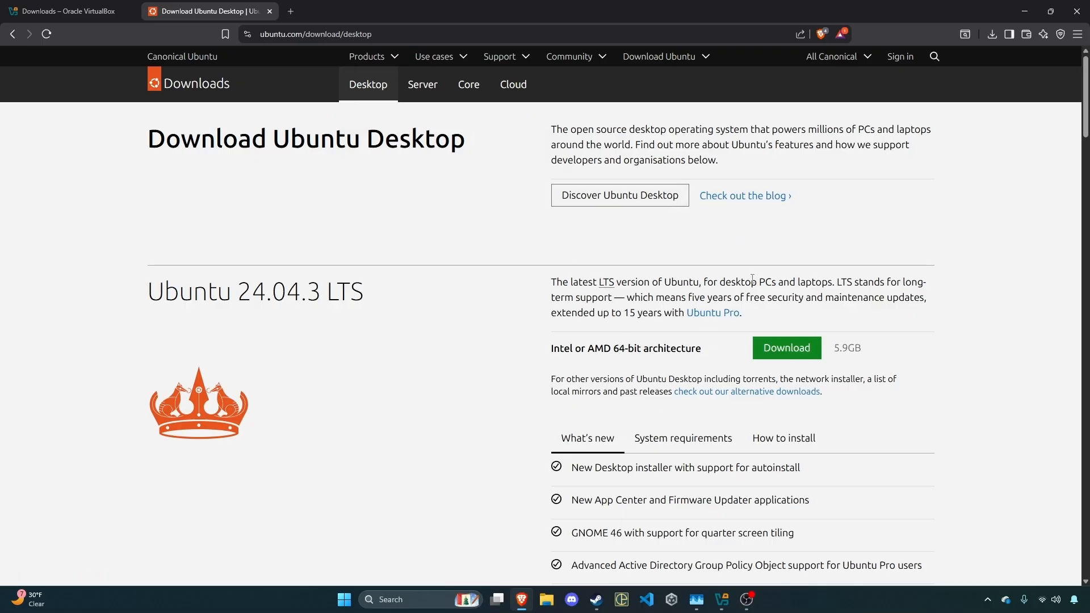
pyautogui.moveTo(579, 356); pyautogui.dragTo(747, 347)
pyautogui.click(856, 332)
# Check the recent download history for the Ubuntu 24.04.3 image, and minimize the browser to return to VirtualBox Manager.
pyautogui.click(987, 37)
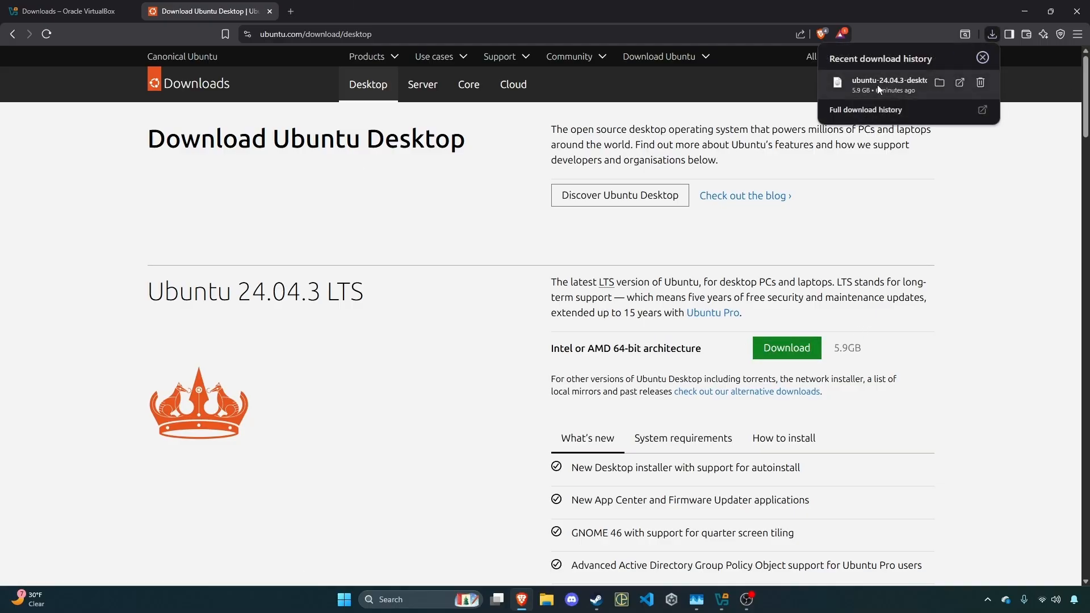
pyautogui.click(917, 5)
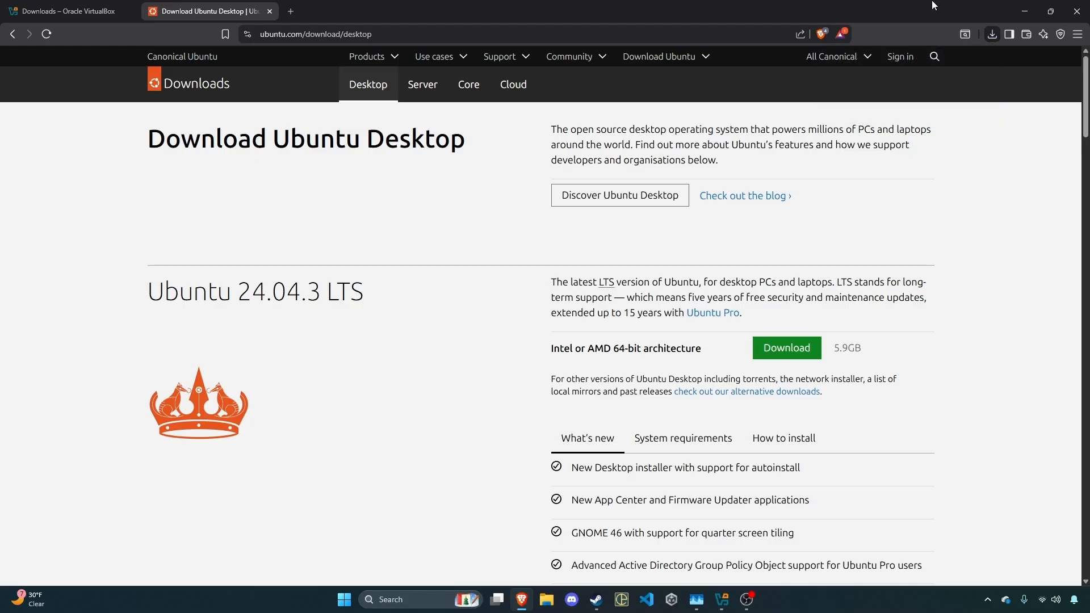
pyautogui.click(1028, 6)
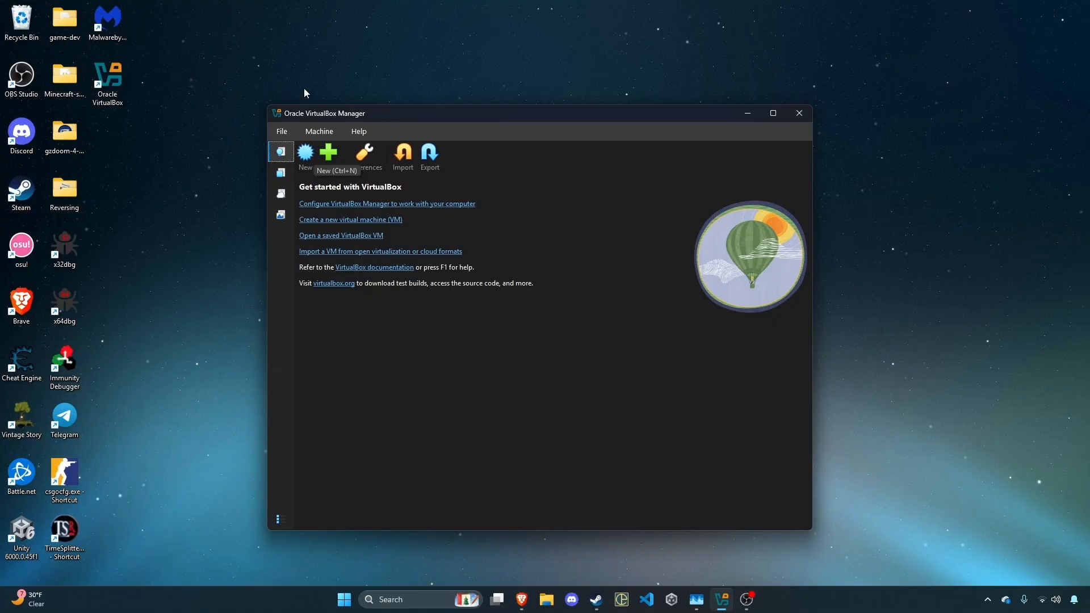
# Start a new virtual machine and name it Ubuntu.
pyautogui.moveTo(337, 109); pyautogui.dragTo(360, 102)
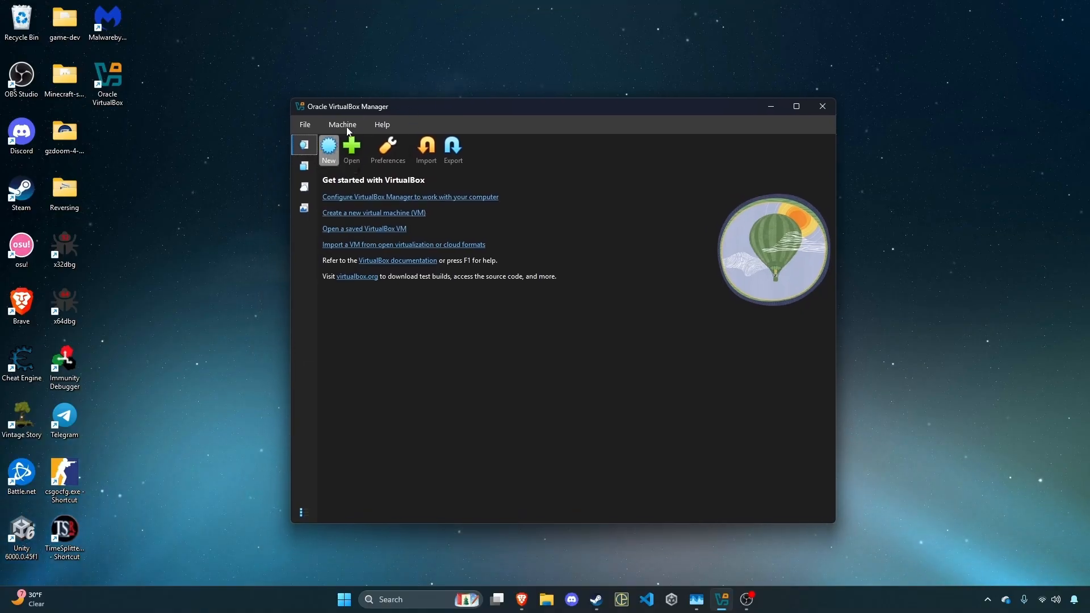
pyautogui.click(334, 154)
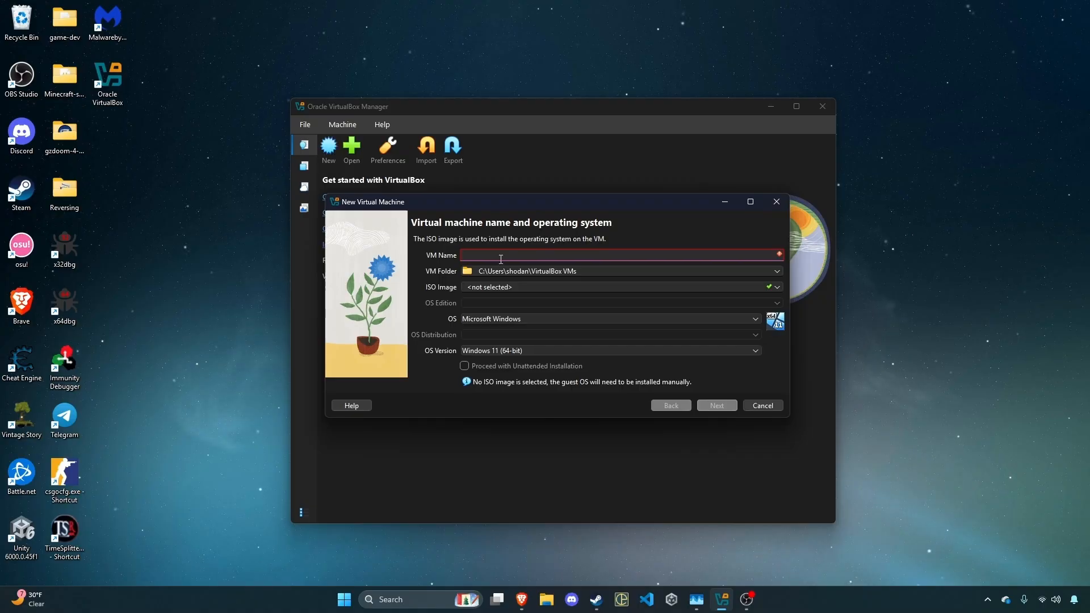
pyautogui.write('U')
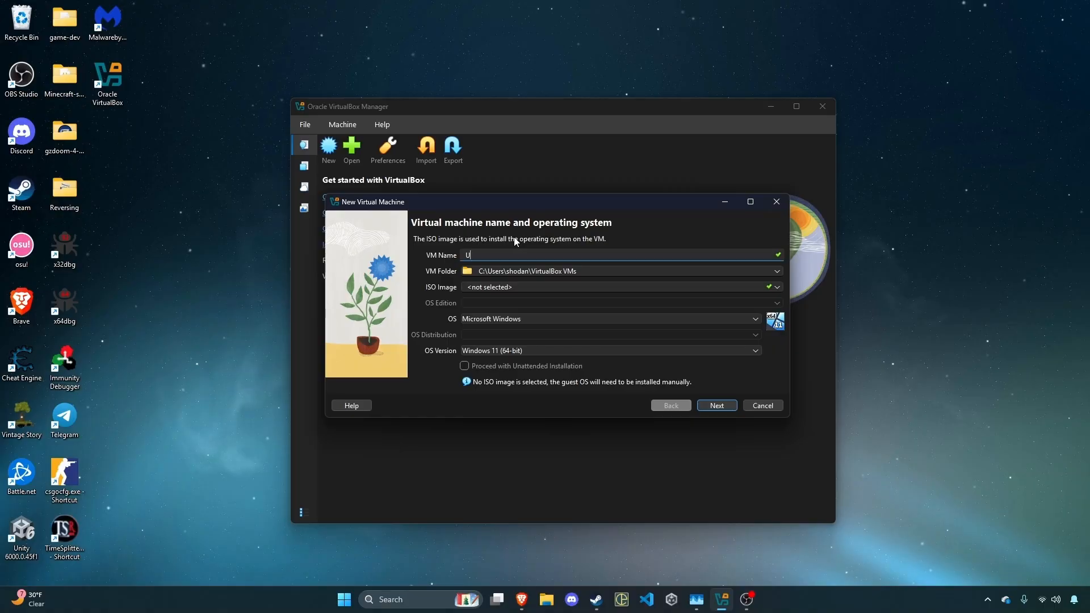
pyautogui.write('buntu')
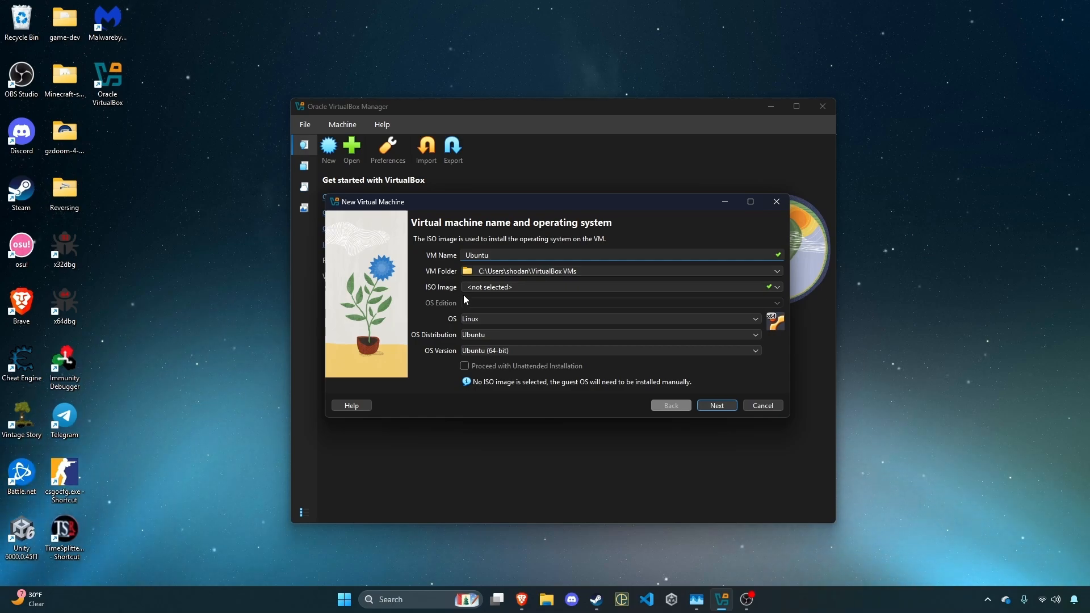
# Set the virtual machine's ISO image to ubuntu-24.04.3-desktop-amd64.iso from the Downloads folder.
pyautogui.click(713, 286)
pyautogui.click(778, 287)
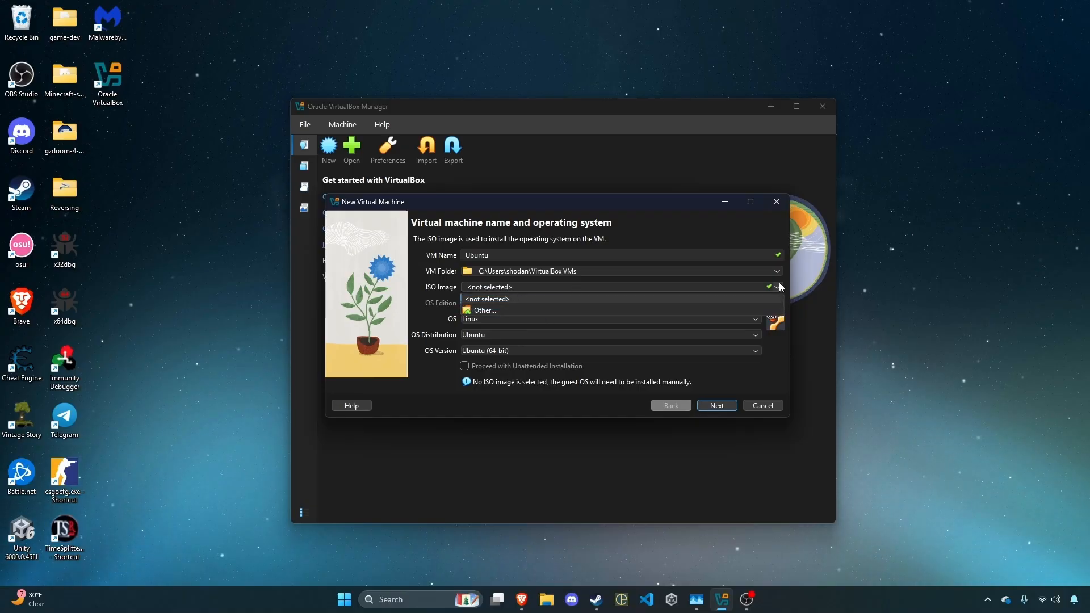
pyautogui.click(615, 309)
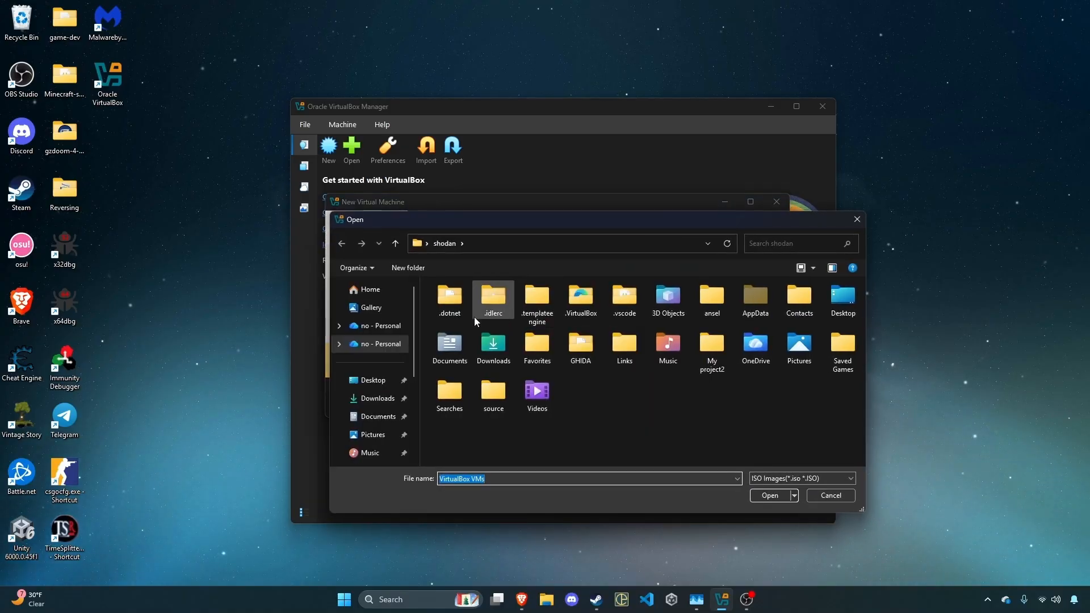
pyautogui.click(377, 398)
pyautogui.click(466, 318)
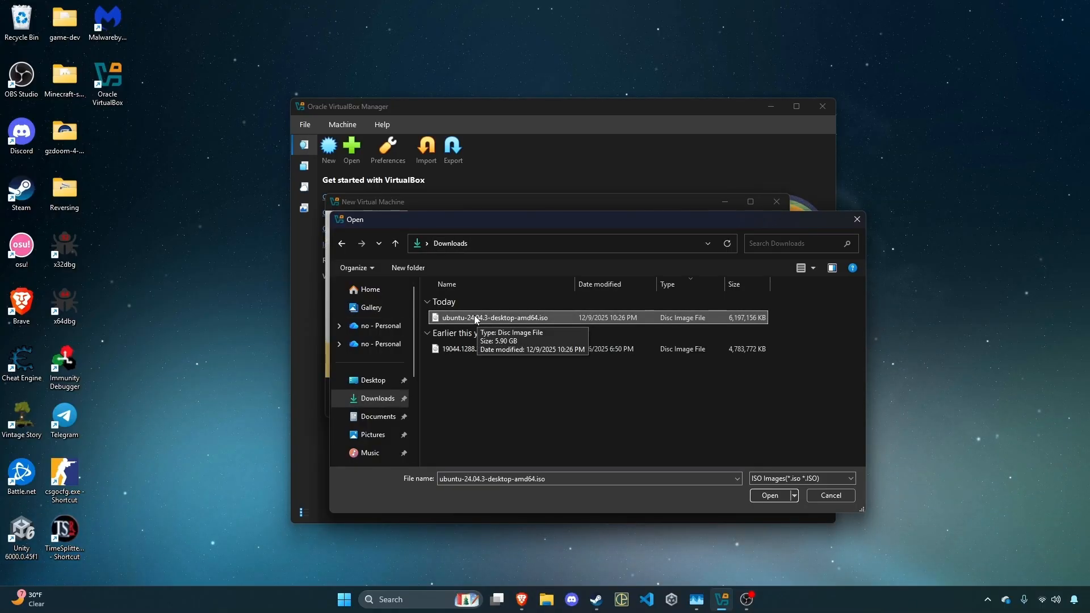
pyautogui.doubleClick(499, 319)
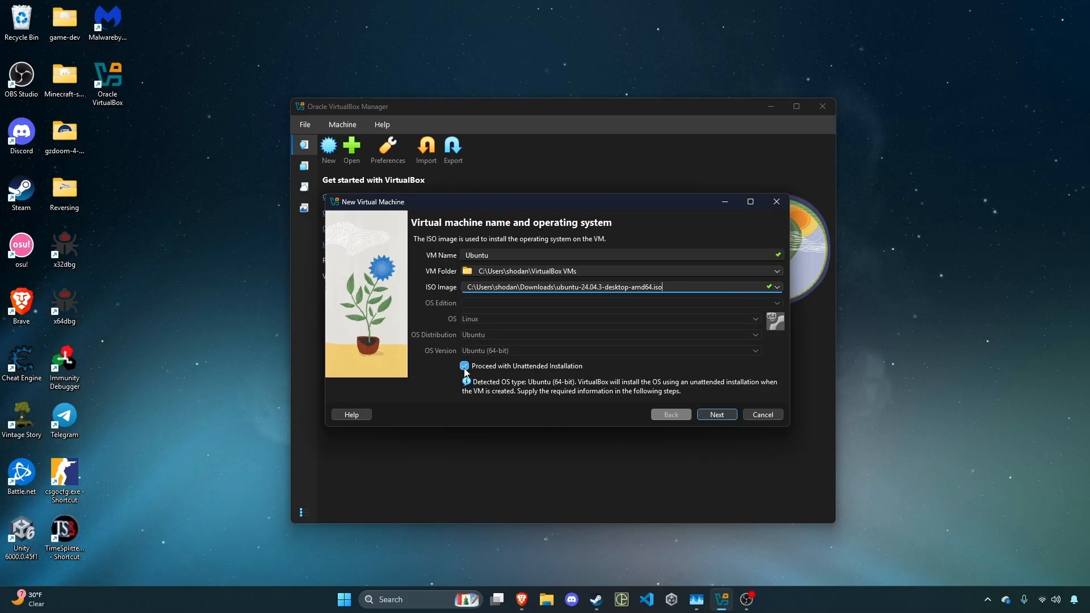
pyautogui.click(540, 367)
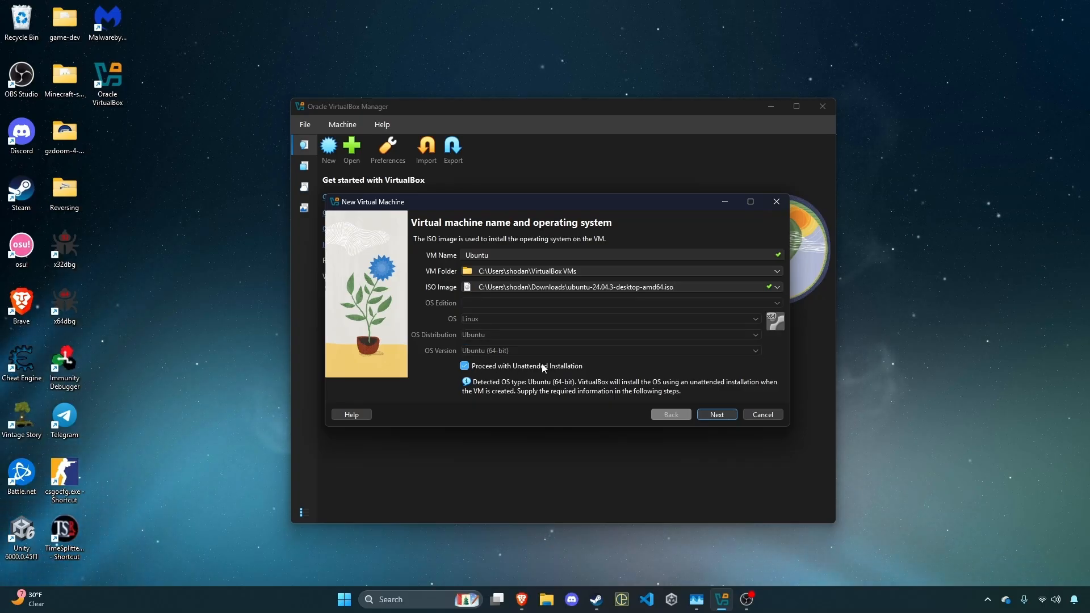
pyautogui.click(513, 368)
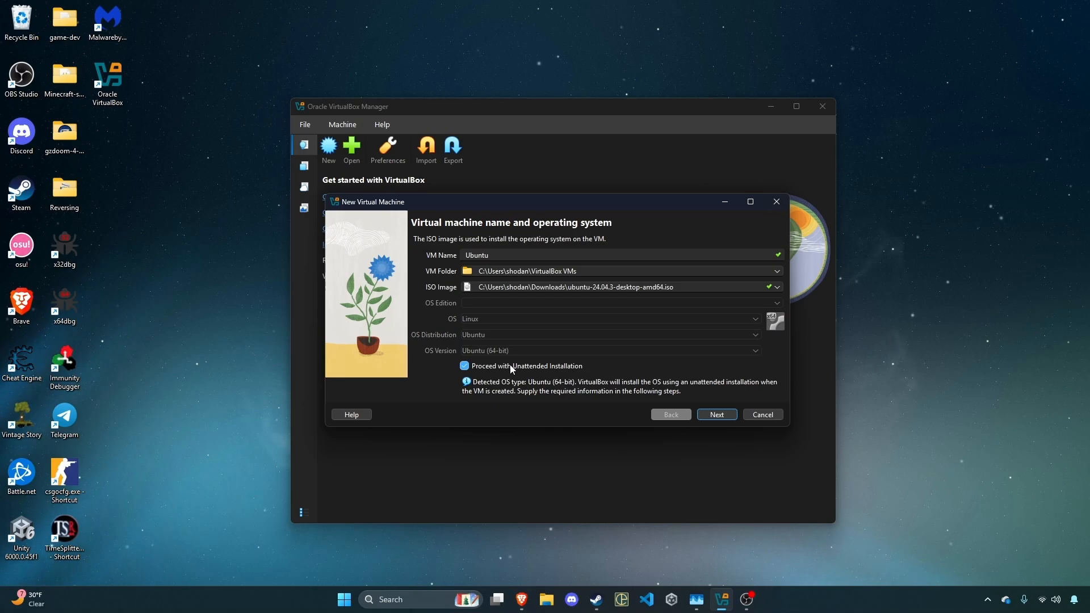
pyautogui.click(512, 368)
pyautogui.click(510, 367)
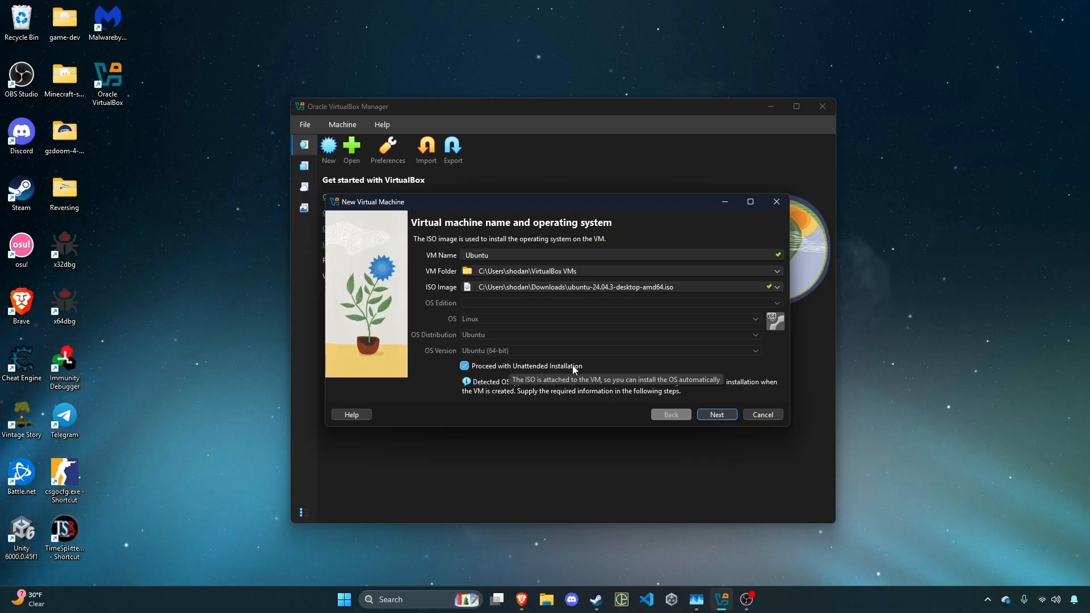
pyautogui.click(713, 415)
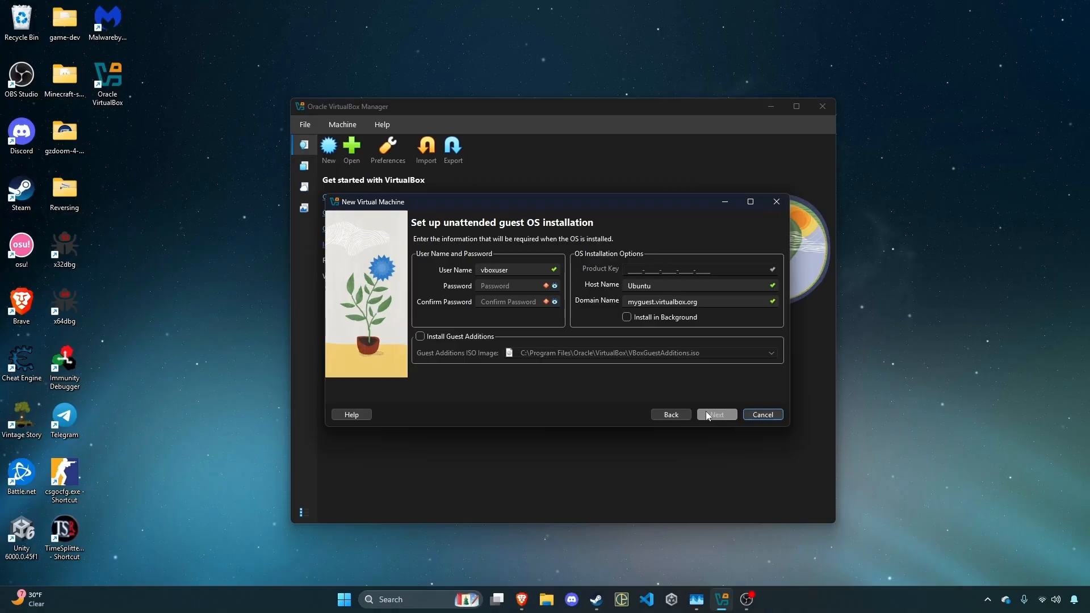
pyautogui.click(668, 283)
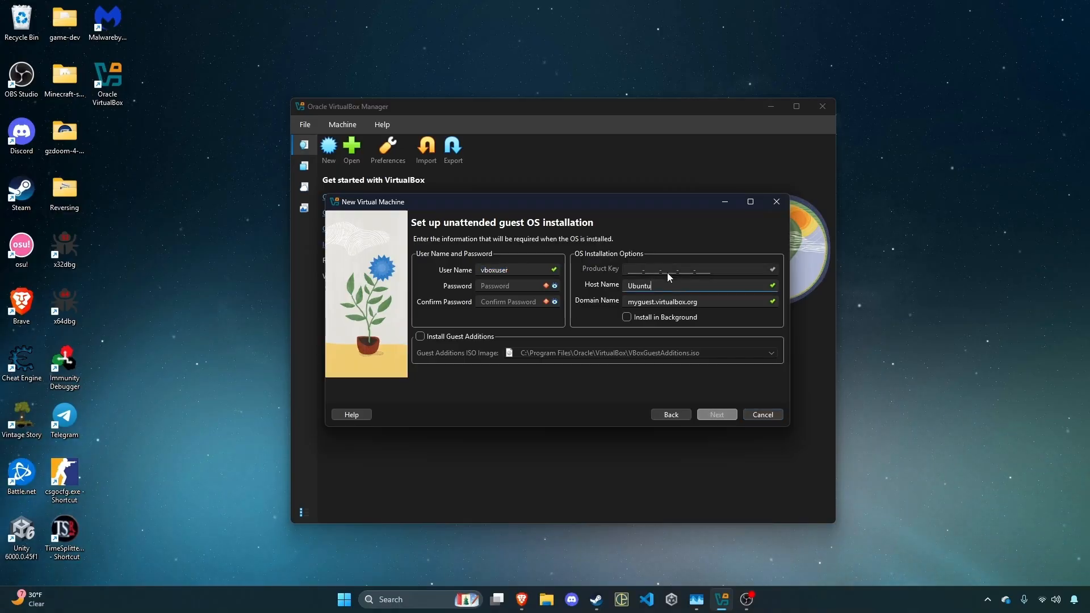
pyautogui.click(674, 418)
# Turn off unattended installation for the new virtual machine and continue to the virtual hardware settings.
pyautogui.click(526, 366)
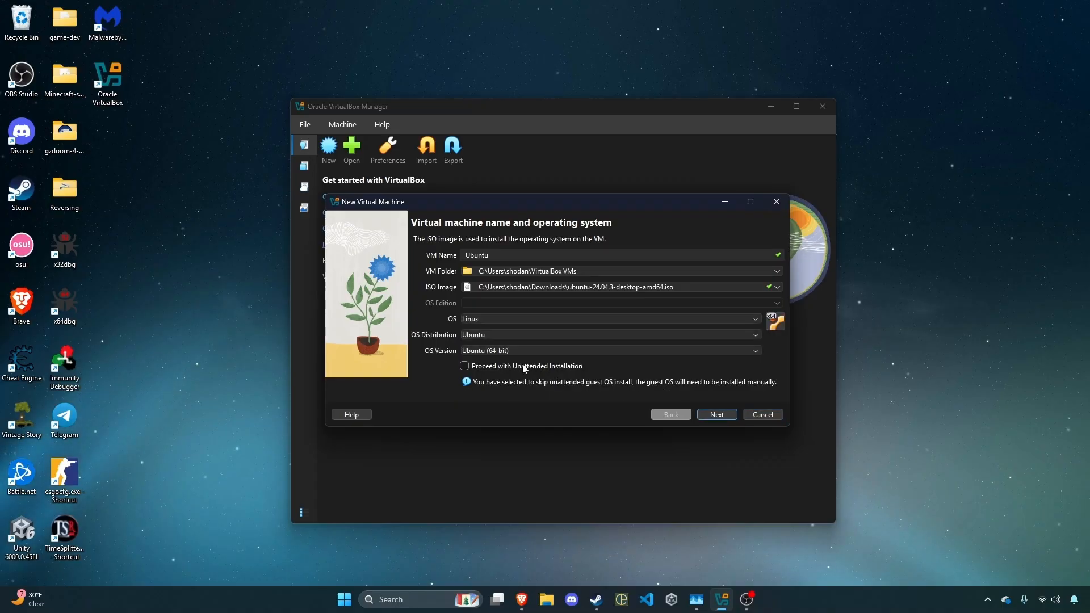
pyautogui.click(716, 416)
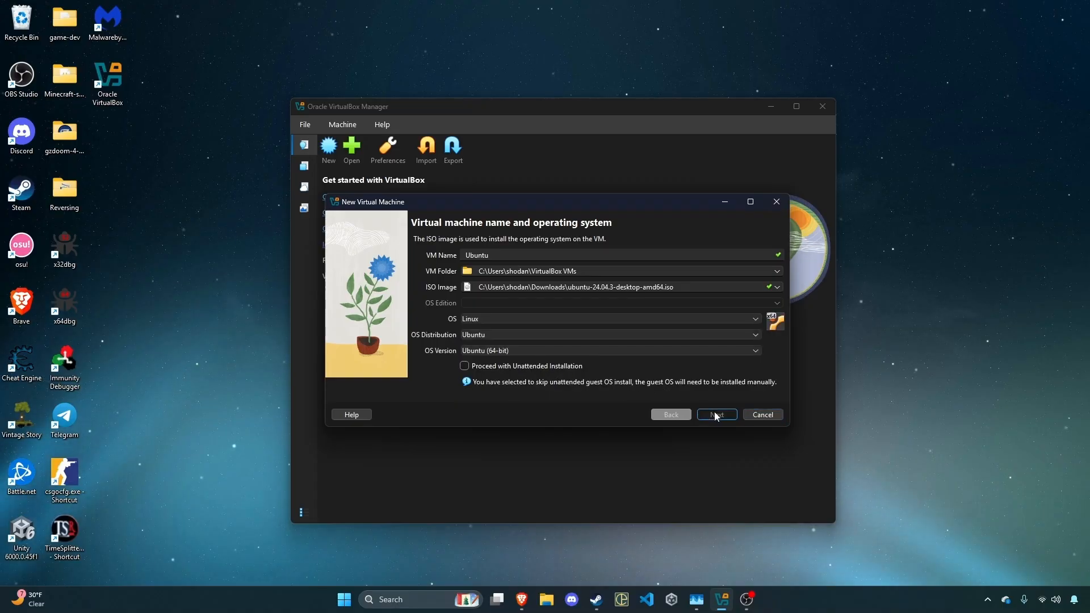
pyautogui.click(716, 415)
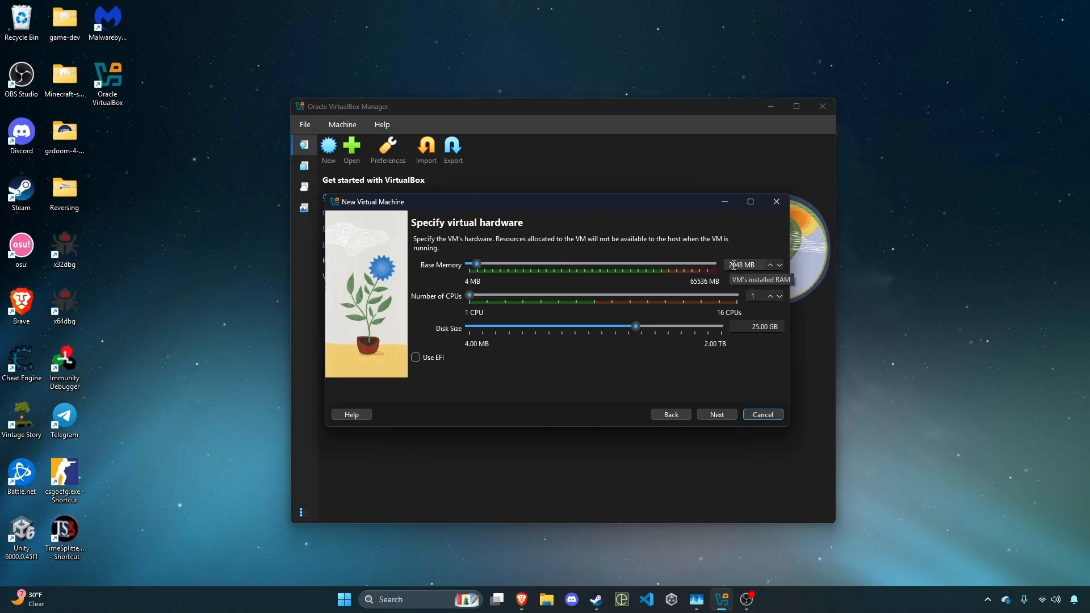
# Set the virtual machine's base memory to 4096 MB and its number of CPUs to 4.
pyautogui.click(553, 264)
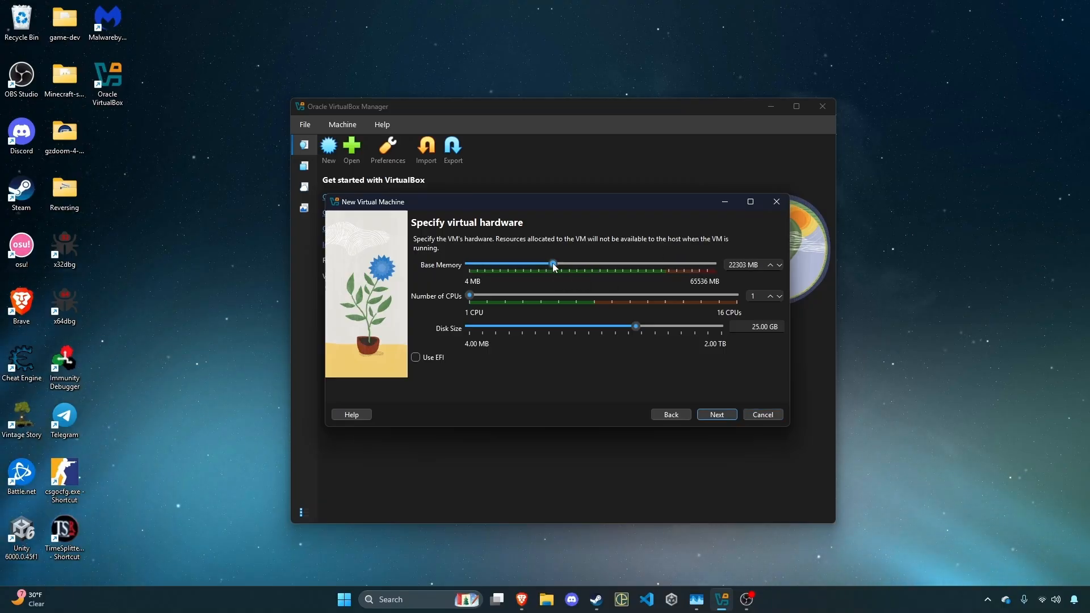
pyautogui.moveTo(522, 266); pyautogui.dragTo(476, 266)
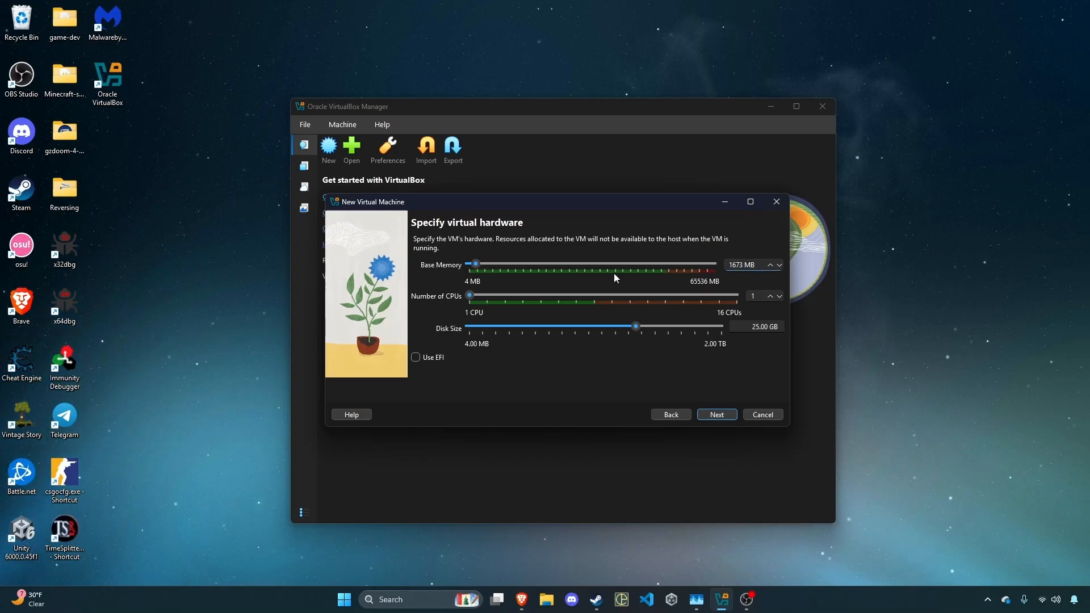
pyautogui.doubleClick(741, 266)
pyautogui.write('409')
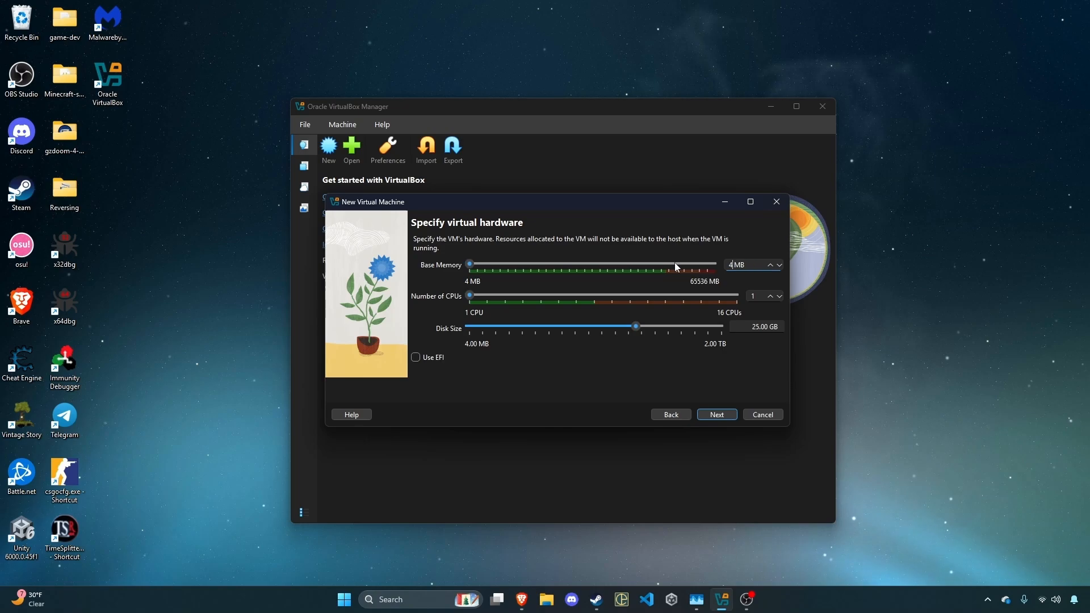
pyautogui.write('6')
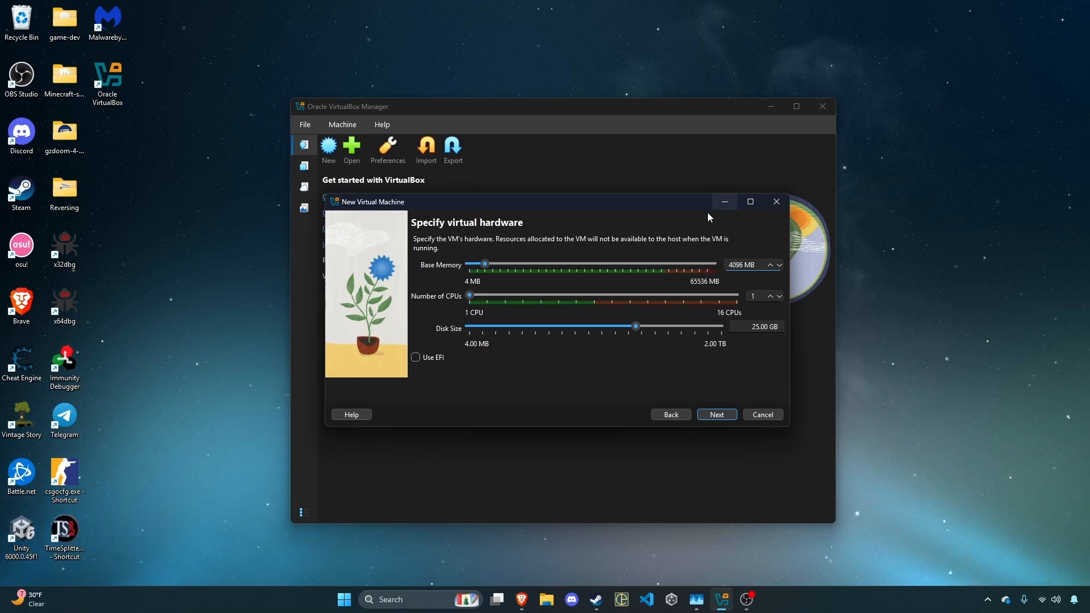
pyautogui.moveTo(469, 295); pyautogui.dragTo(665, 295)
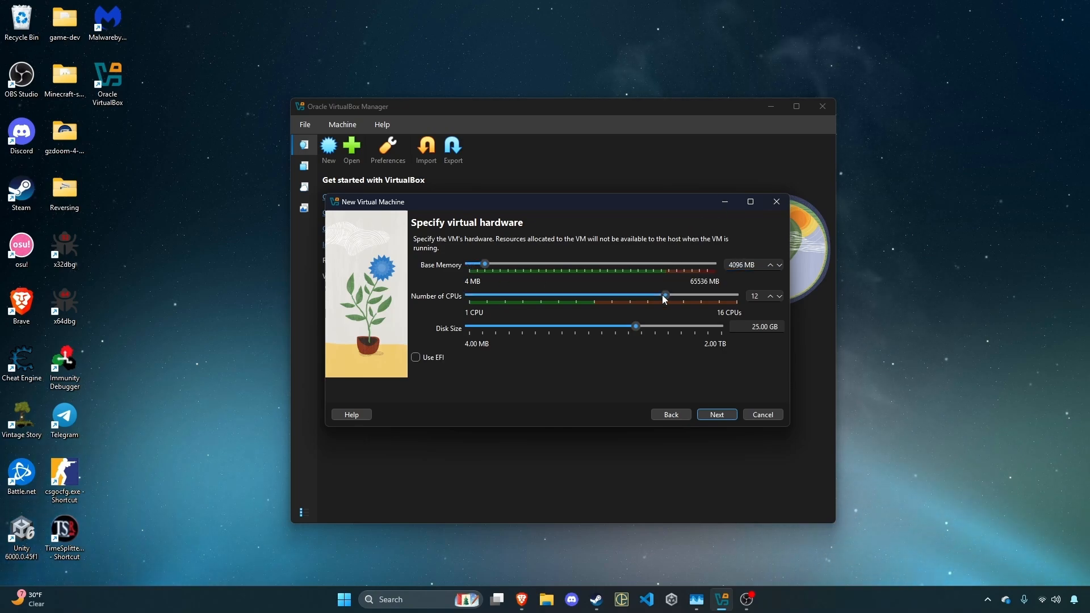
pyautogui.click(500, 296)
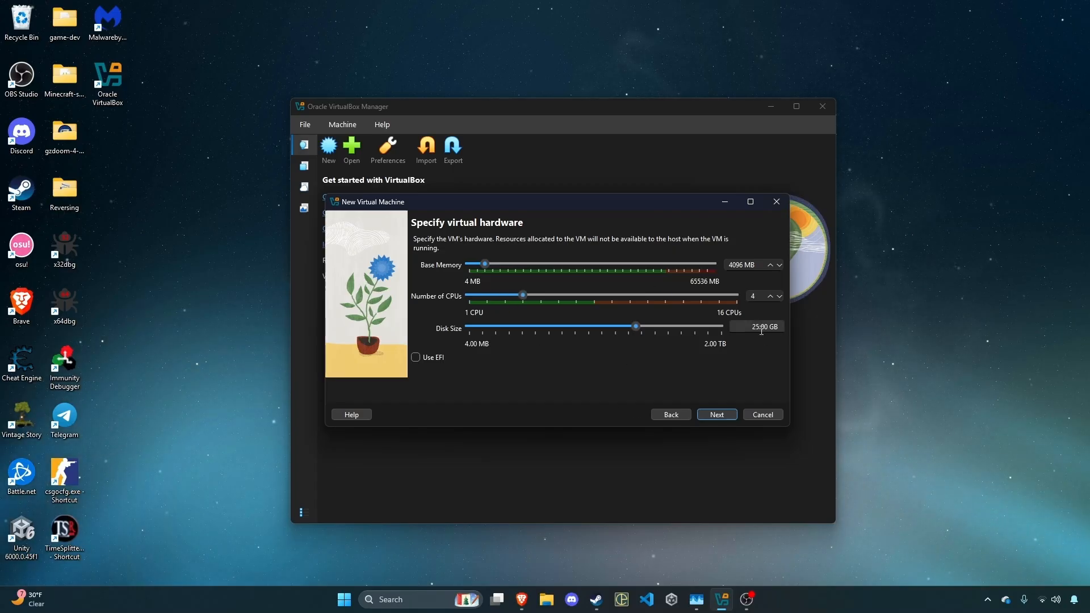
# Set the virtual disk size to 50 GB, accept the summary and finish creating the Ubuntu virtual machine.
pyautogui.moveTo(663, 326); pyautogui.dragTo(636, 331)
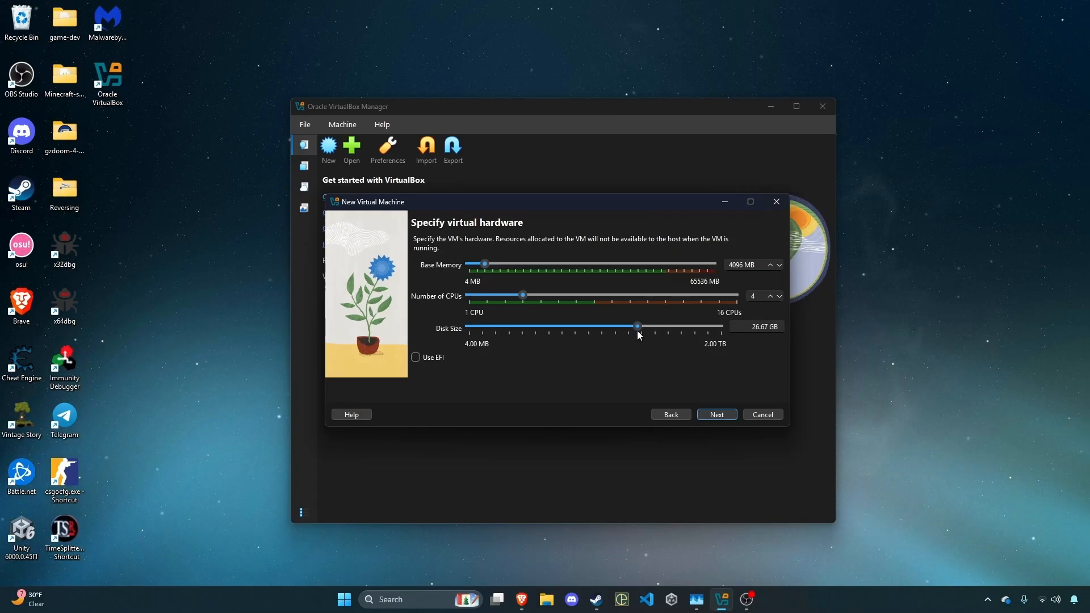
pyautogui.click(767, 326)
pyautogui.doubleClick(768, 325)
pyautogui.write('50')
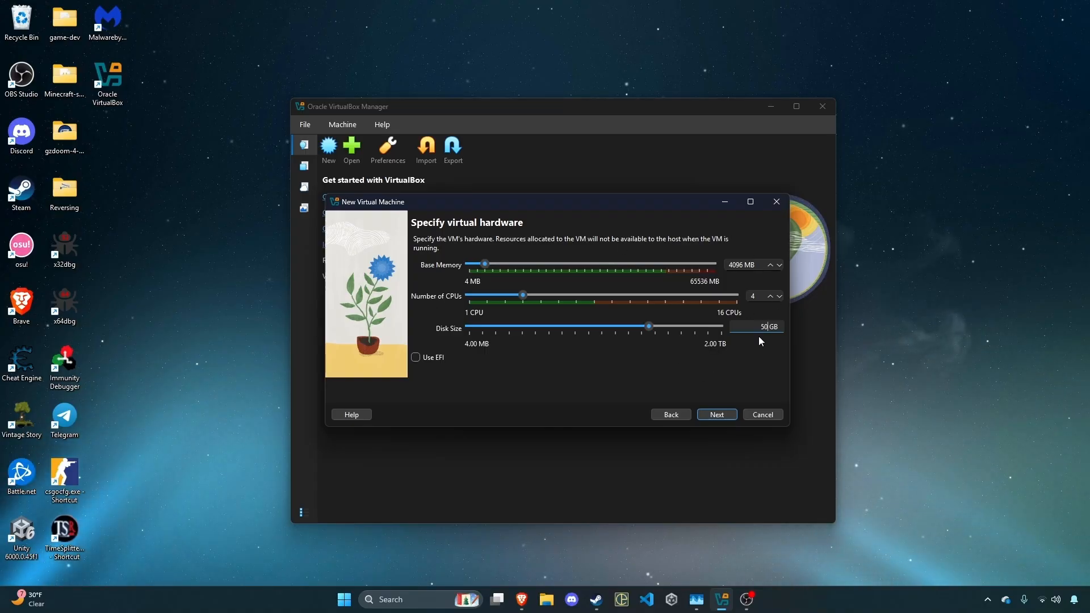
pyautogui.click(717, 417)
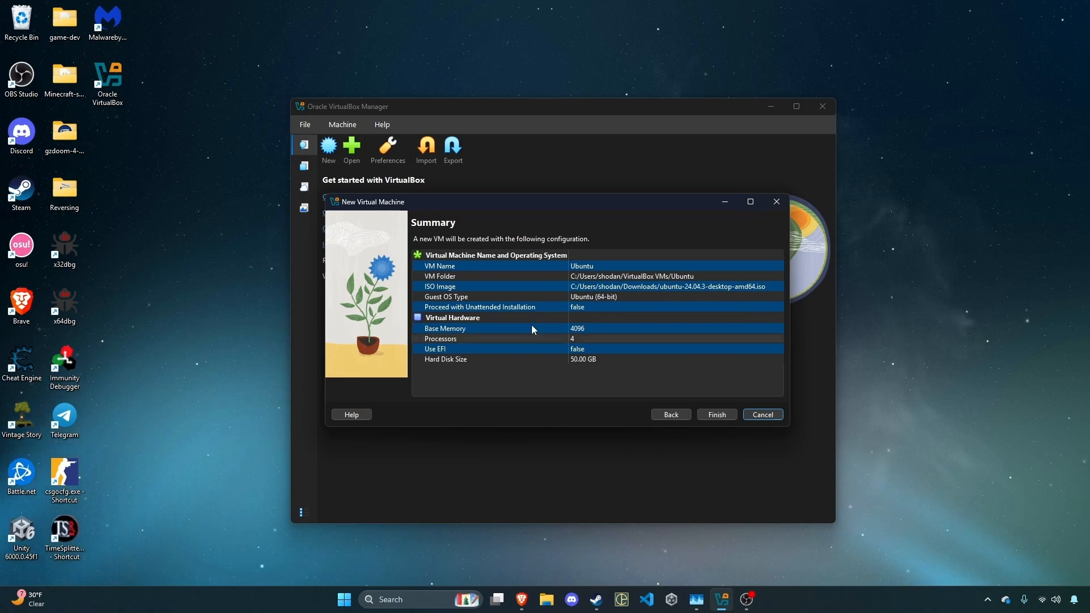
pyautogui.click(717, 414)
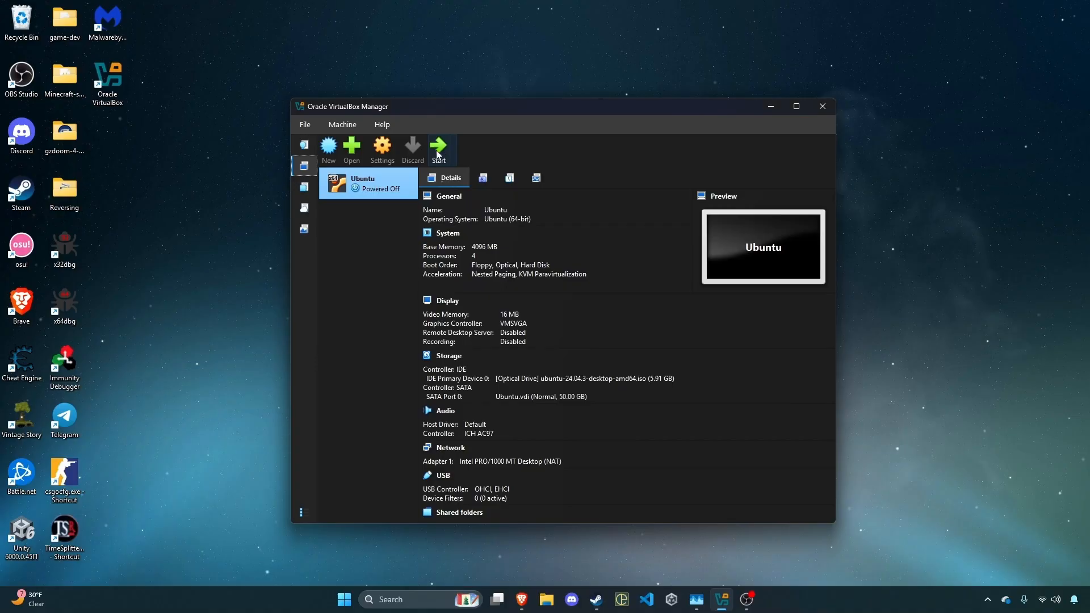
# Start the Ubuntu virtual machine with GUI, minimize VirtualBox Manager and dismiss the keyboard capture notification.
pyautogui.rightClick(384, 178)
pyautogui.moveTo(421, 246)
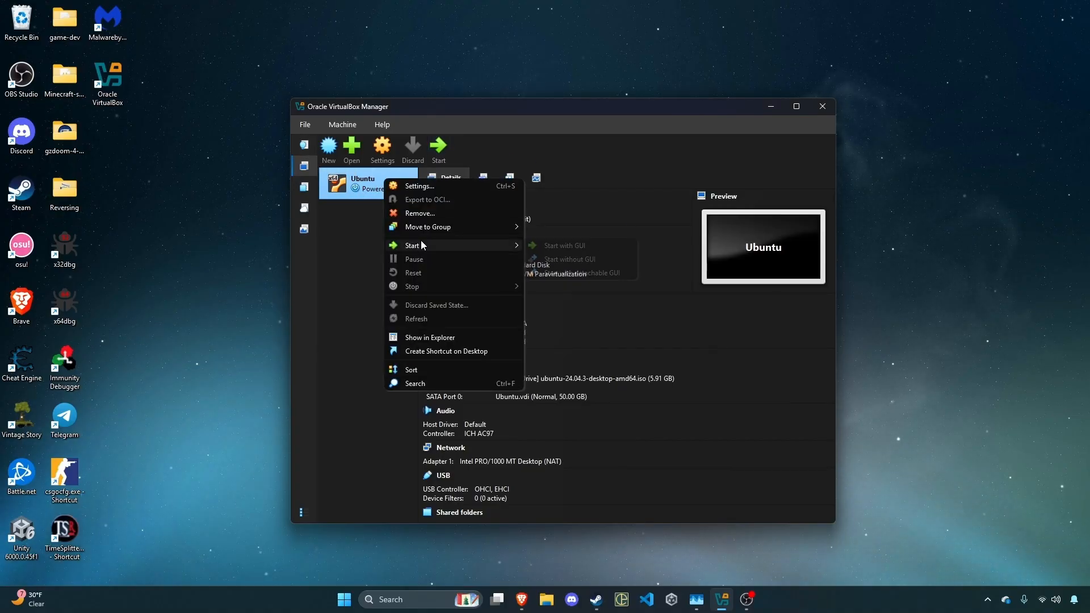
pyautogui.click(556, 248)
pyautogui.click(770, 106)
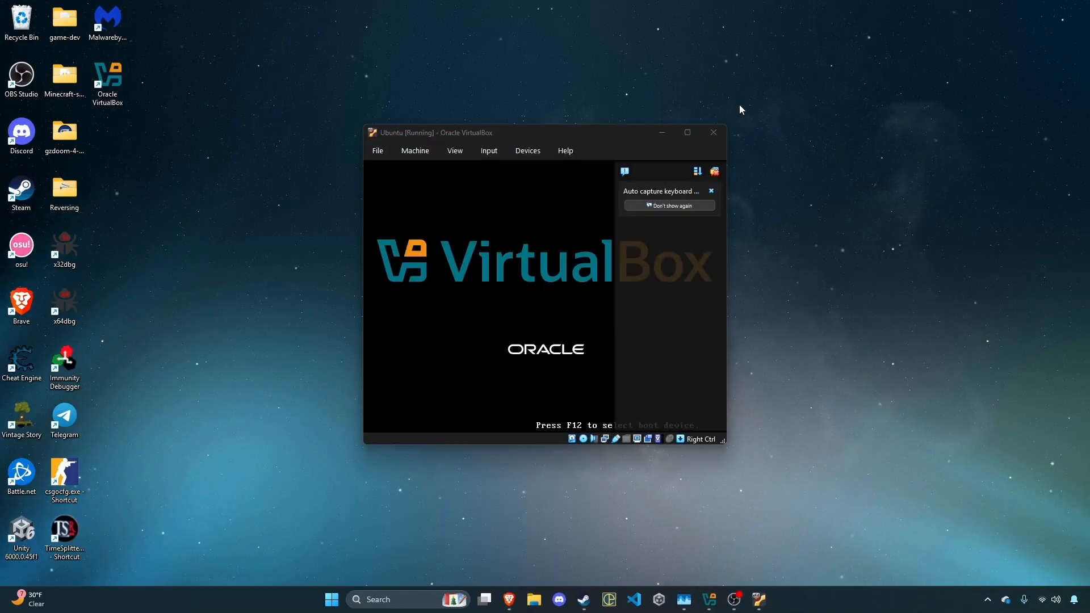
pyautogui.click(717, 171)
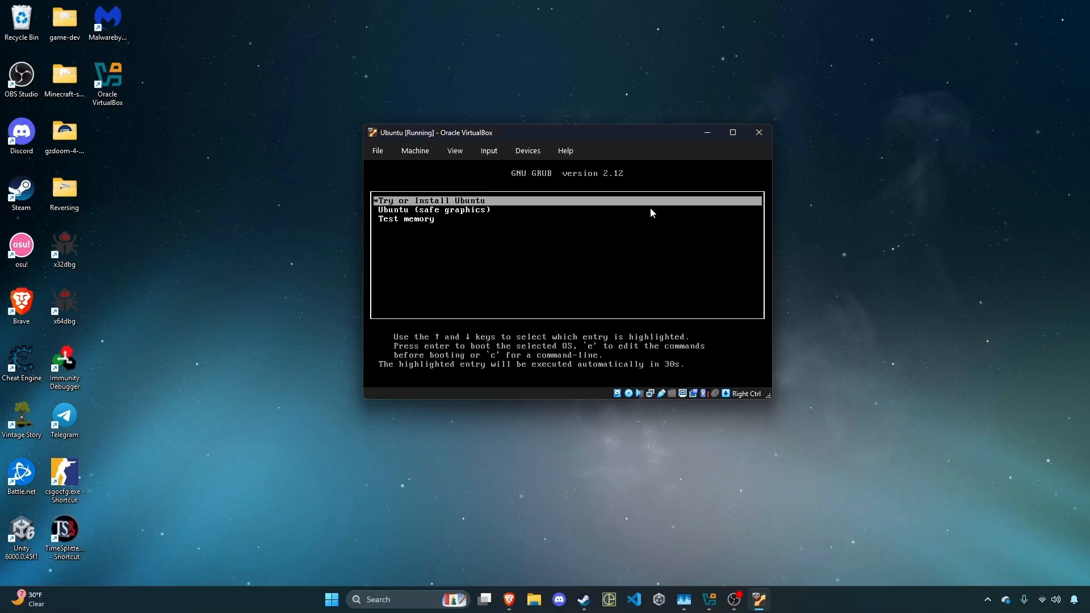
# Boot the Try or Install Ubuntu entry from the GRUB menu.
pyautogui.press('Down')
pyautogui.press('Up')
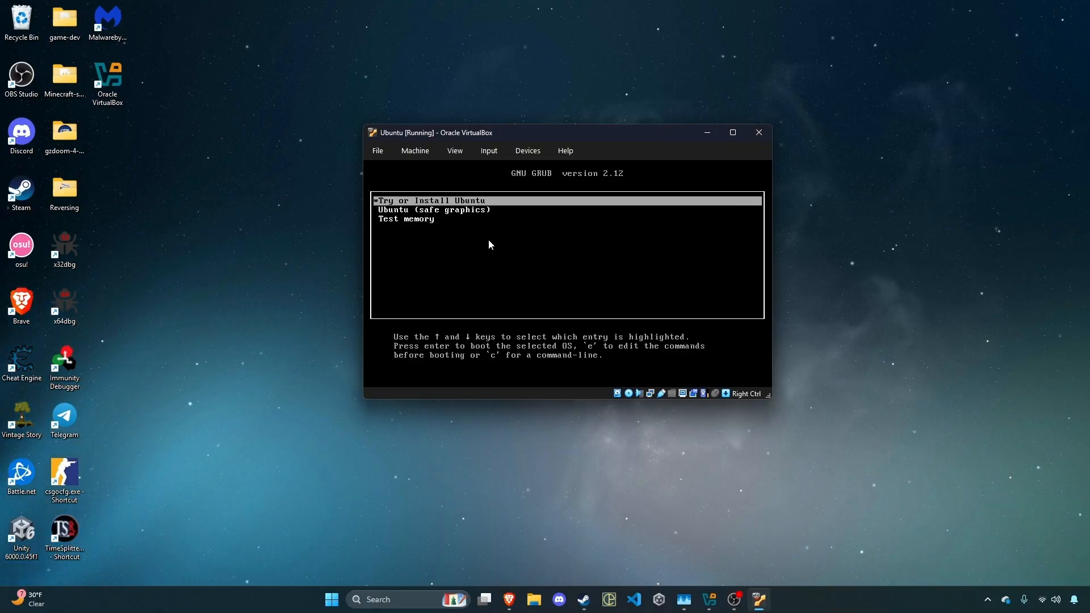
pyautogui.press('Return')
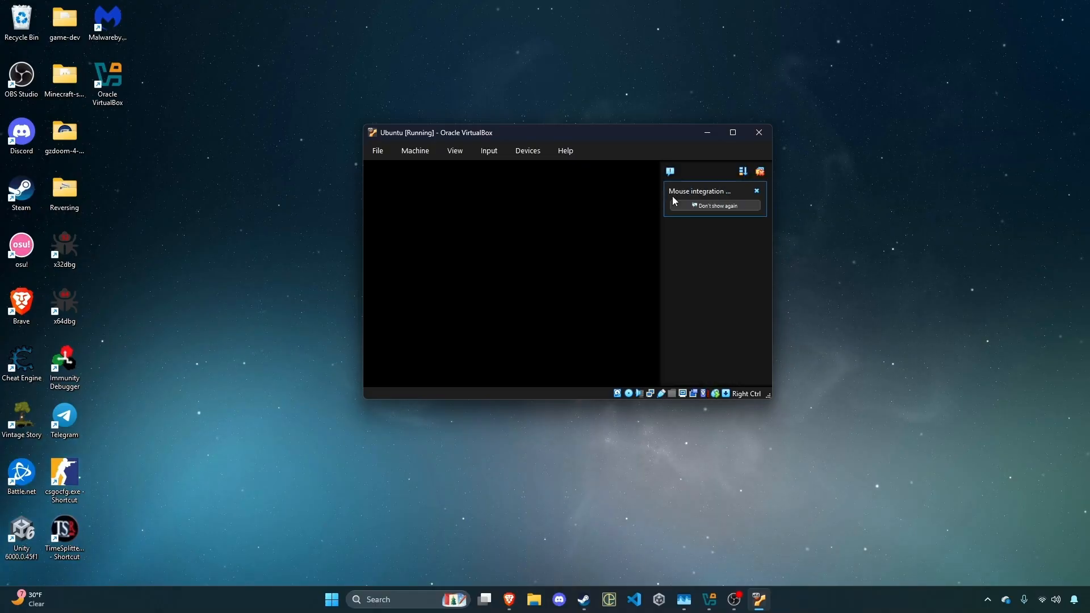
# Dismiss the mouse integration notification and maximize the virtual machine window.
pyautogui.click(752, 170)
pyautogui.moveTo(682, 134); pyautogui.dragTo(556, 106)
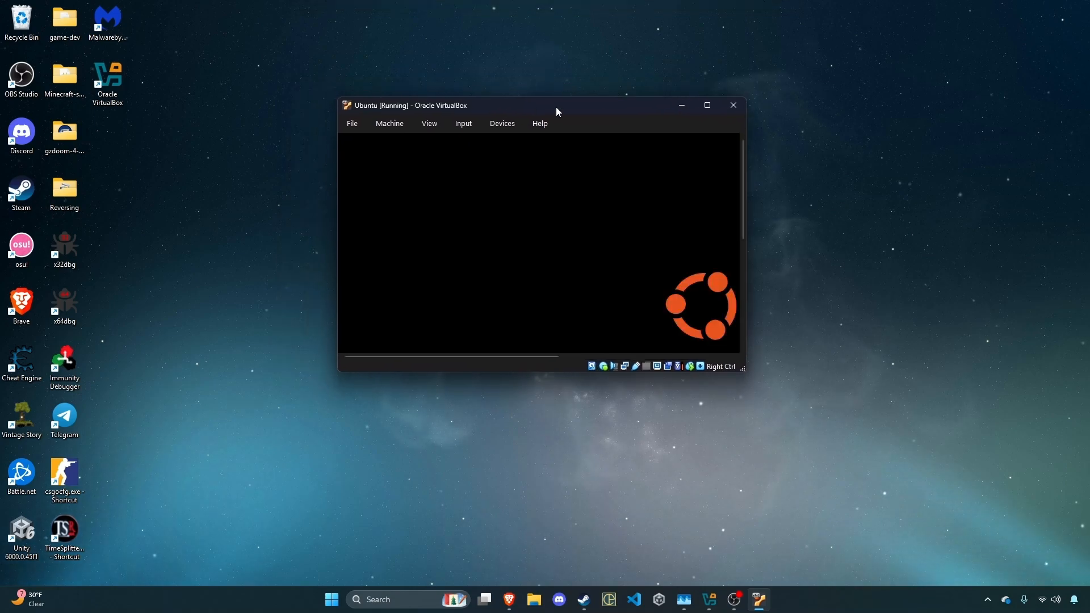
pyautogui.click(707, 105)
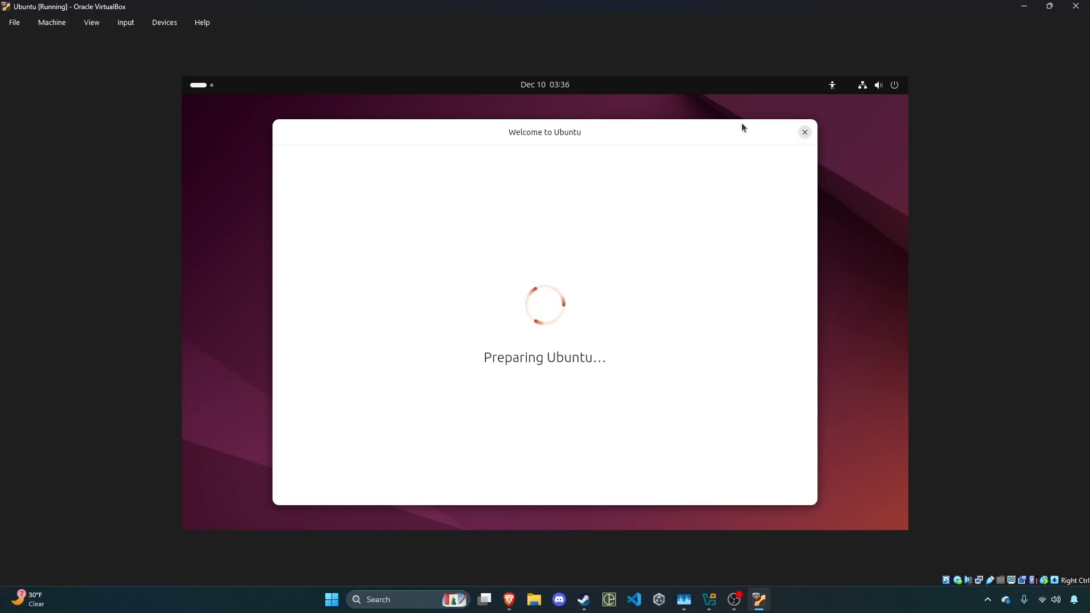
# Launch Firefox in the Ubuntu live session, and continue the installer with English as the language.
pyautogui.click(208, 85)
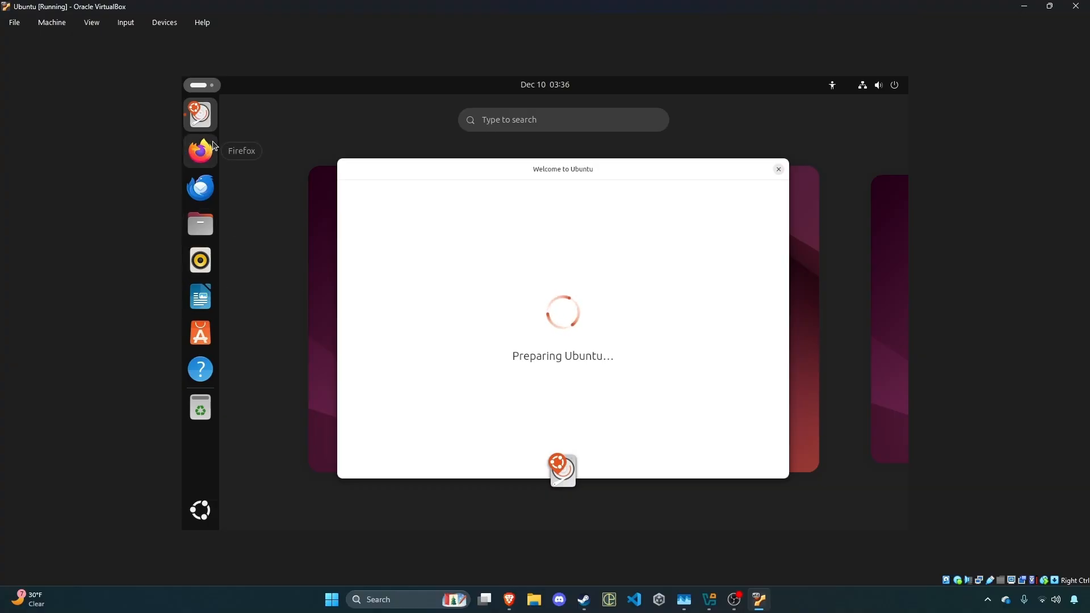
pyautogui.click(505, 200)
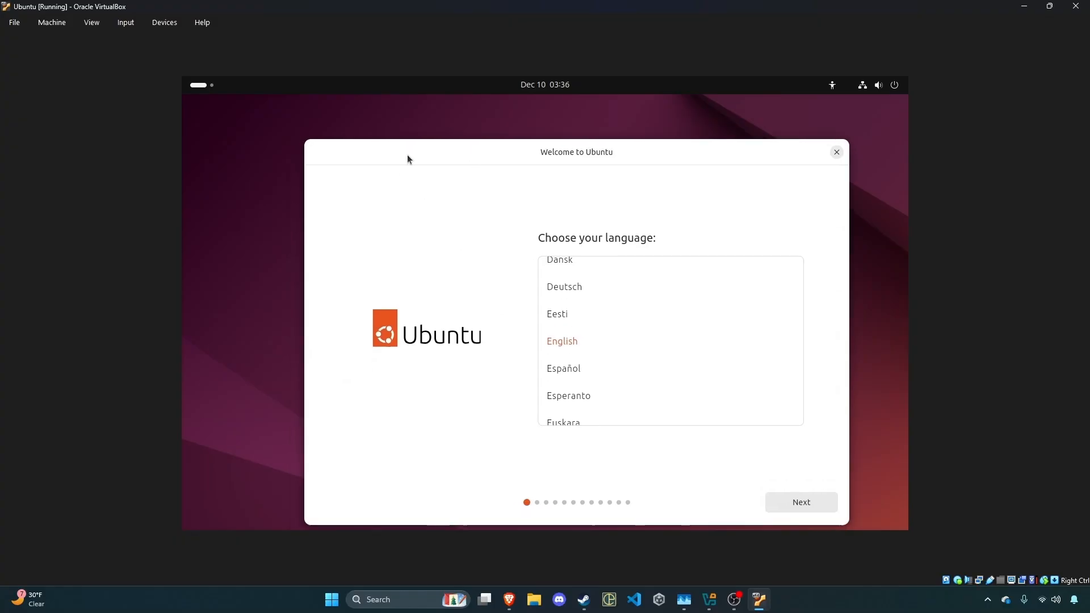
pyautogui.click(206, 85)
pyautogui.click(424, 241)
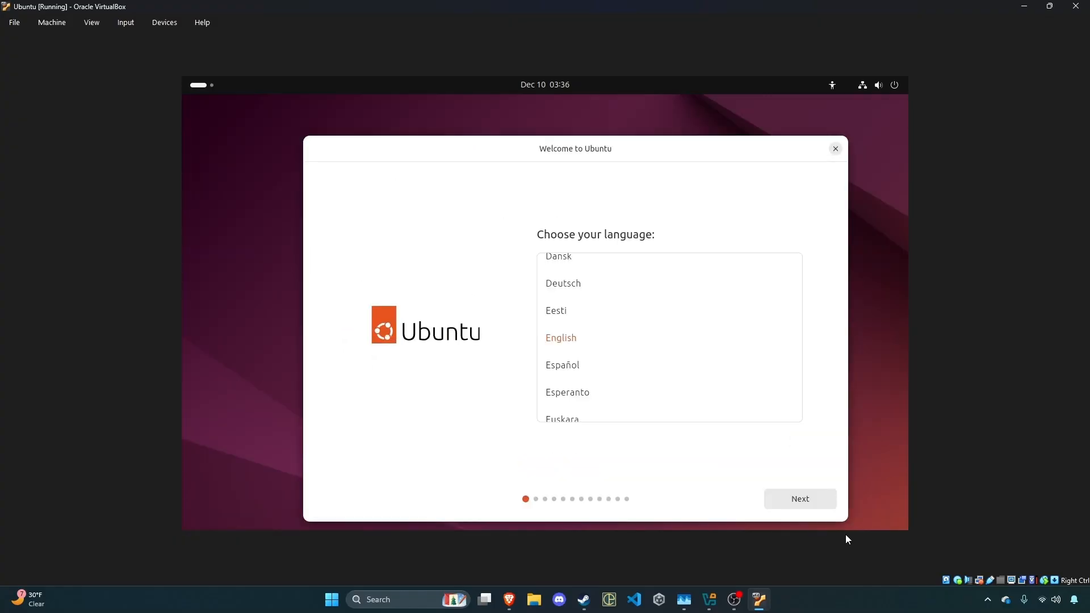
pyautogui.click(797, 497)
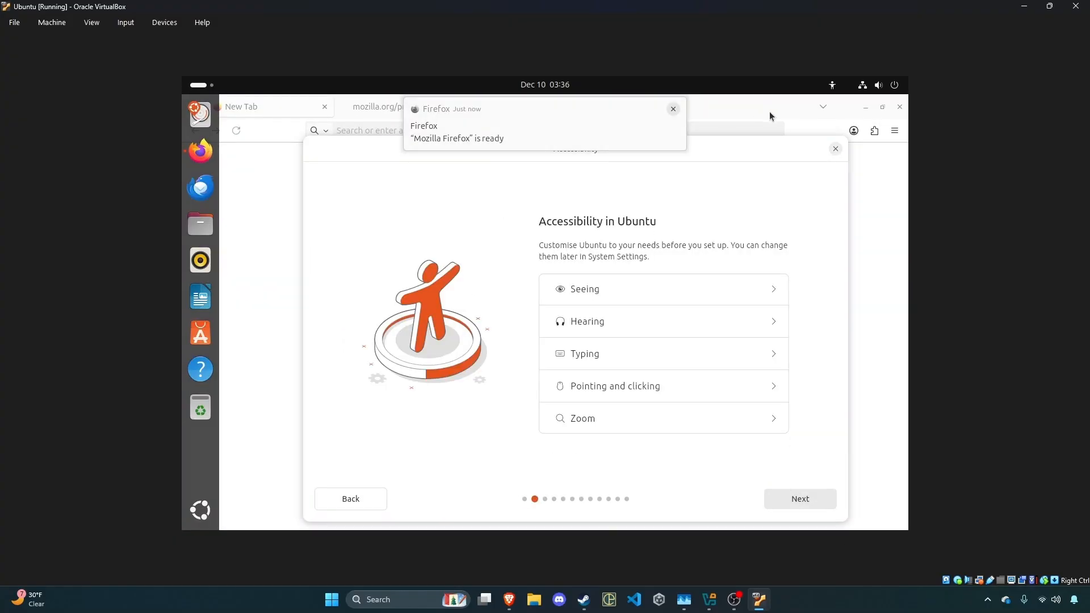
# Close the Firefox welcome and privacy notice tabs, load google.com in a new tab, and close the browser.
pyautogui.click(770, 116)
pyautogui.click(472, 104)
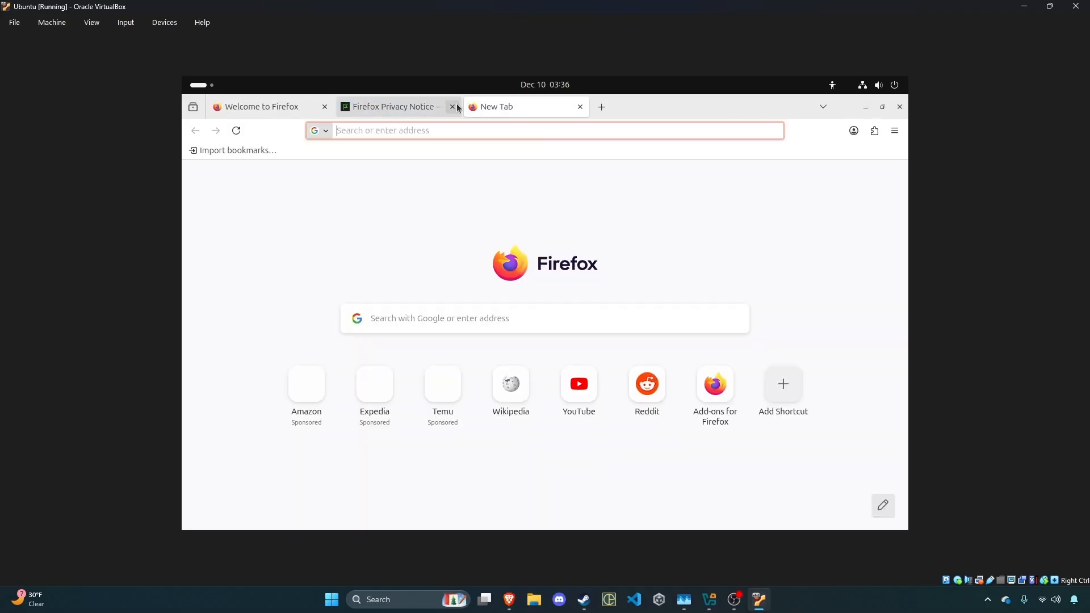
pyautogui.click(452, 107)
pyautogui.click(325, 106)
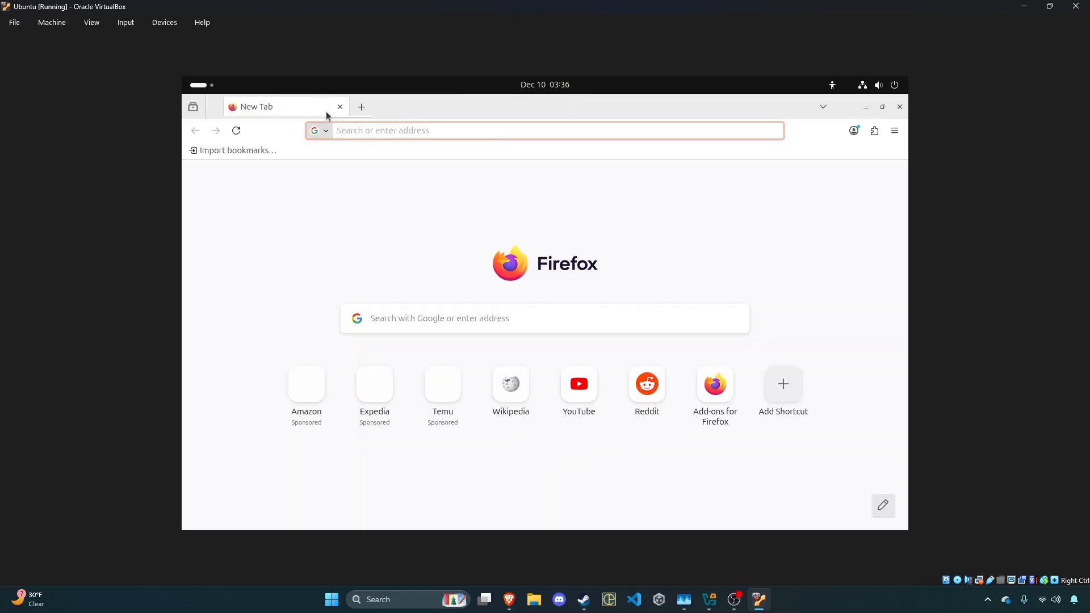
pyautogui.click(409, 131)
pyautogui.write('google.com')
pyautogui.press('Return')
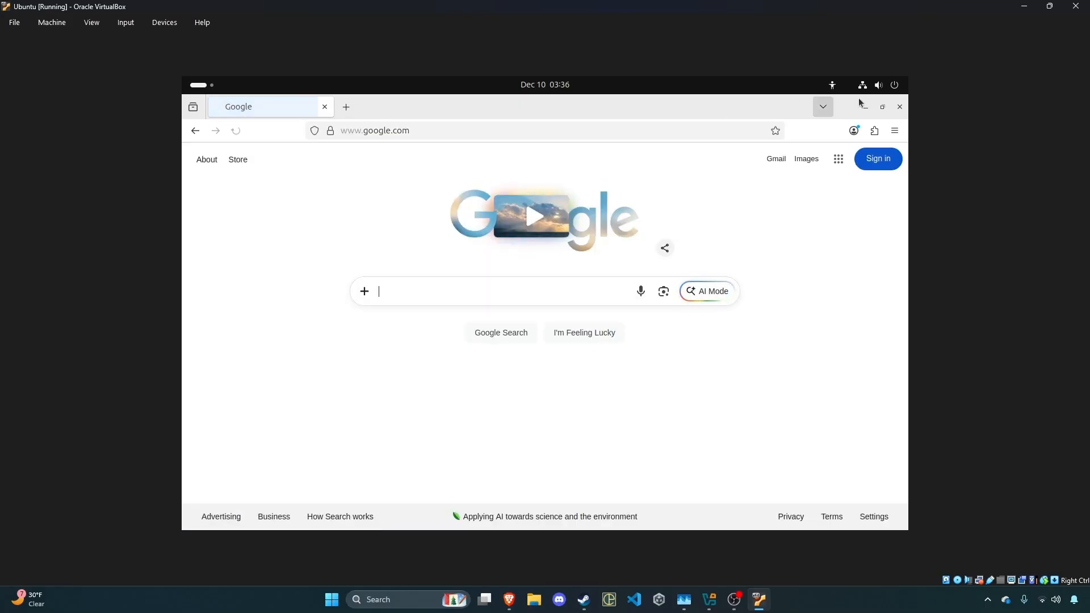
pyautogui.click(899, 107)
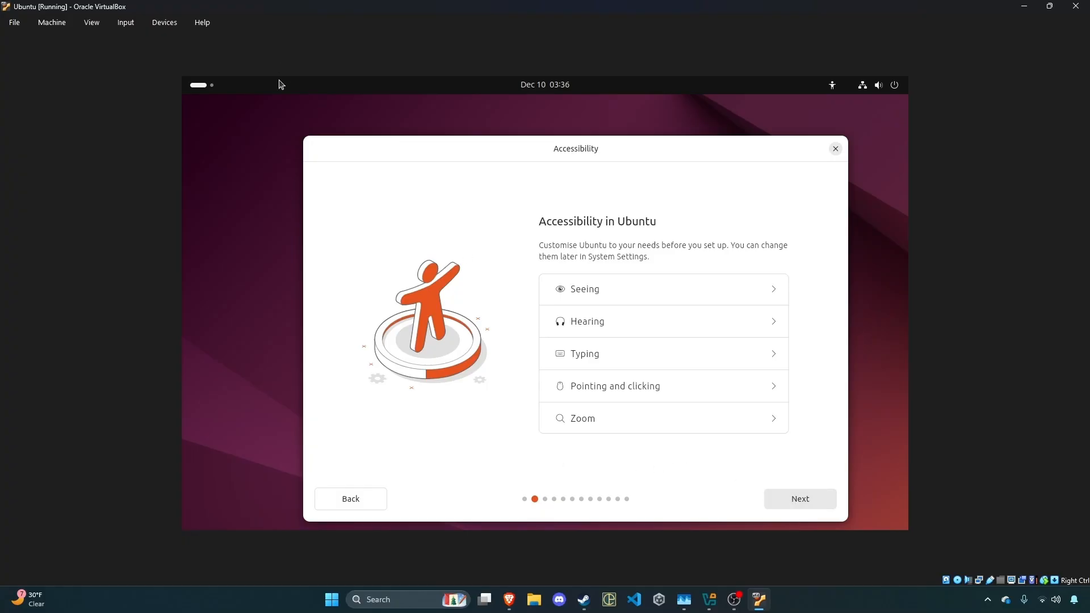
# Skip the installer's accessibility options and accept the English (US) keyboard layout.
pyautogui.click(817, 493)
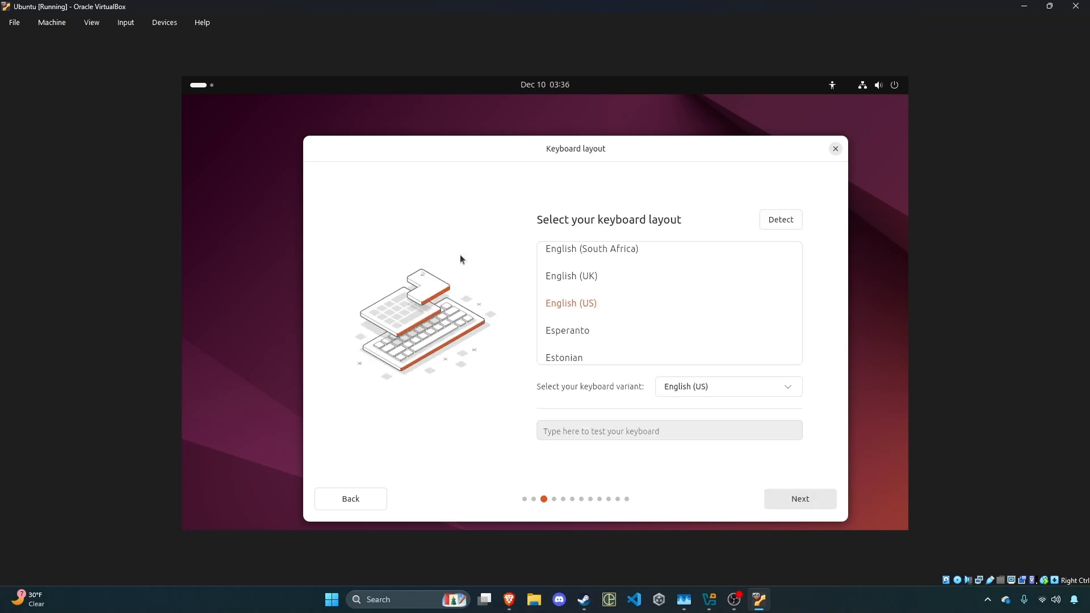
pyautogui.click(811, 505)
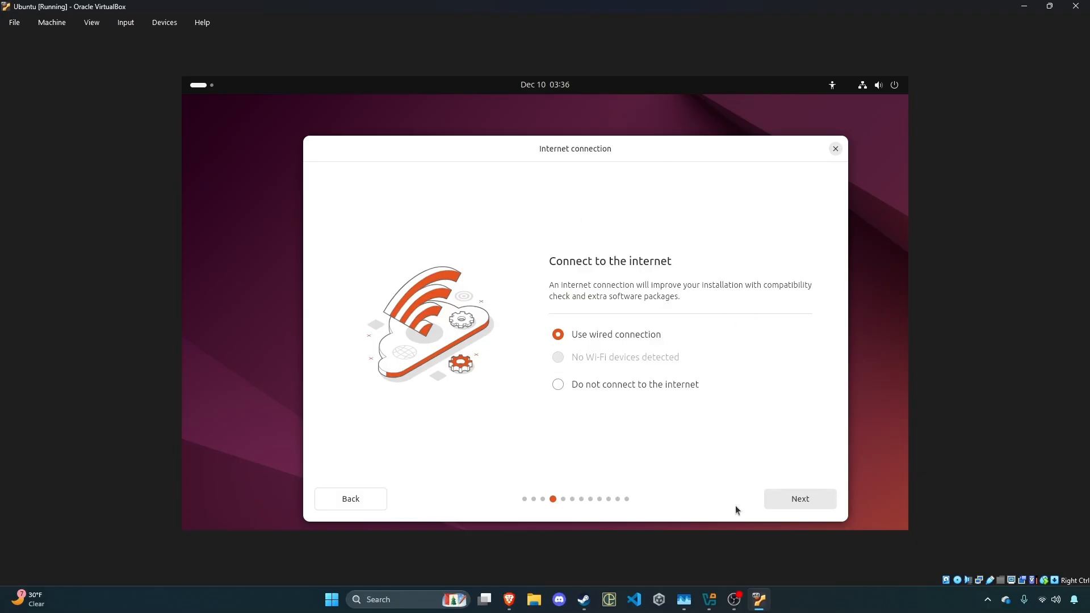
# Use the wired internet connection and skip the available installer update.
pyautogui.click(778, 499)
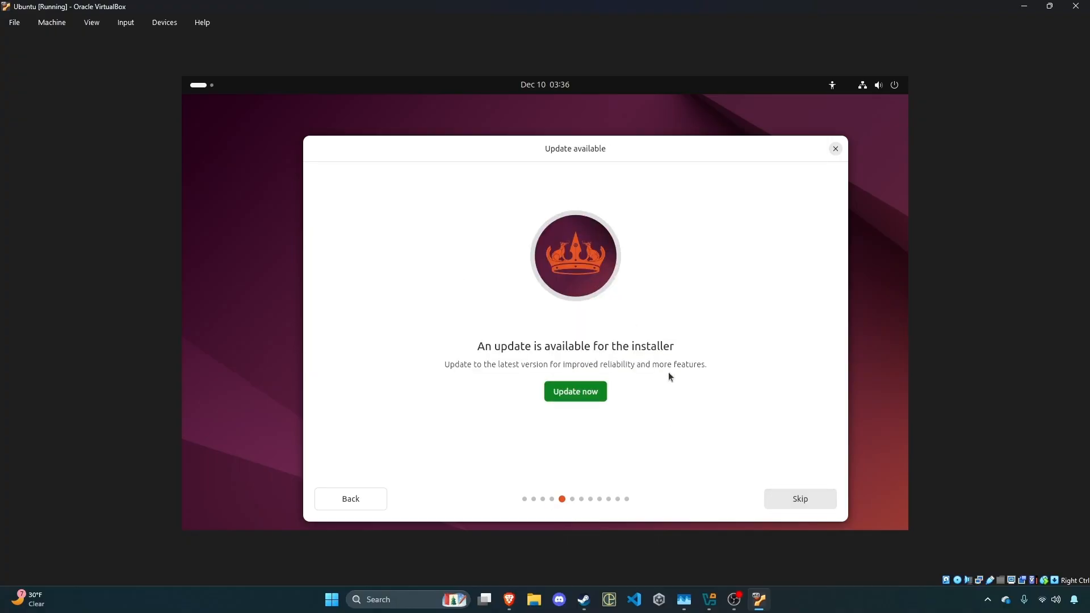
pyautogui.click(791, 501)
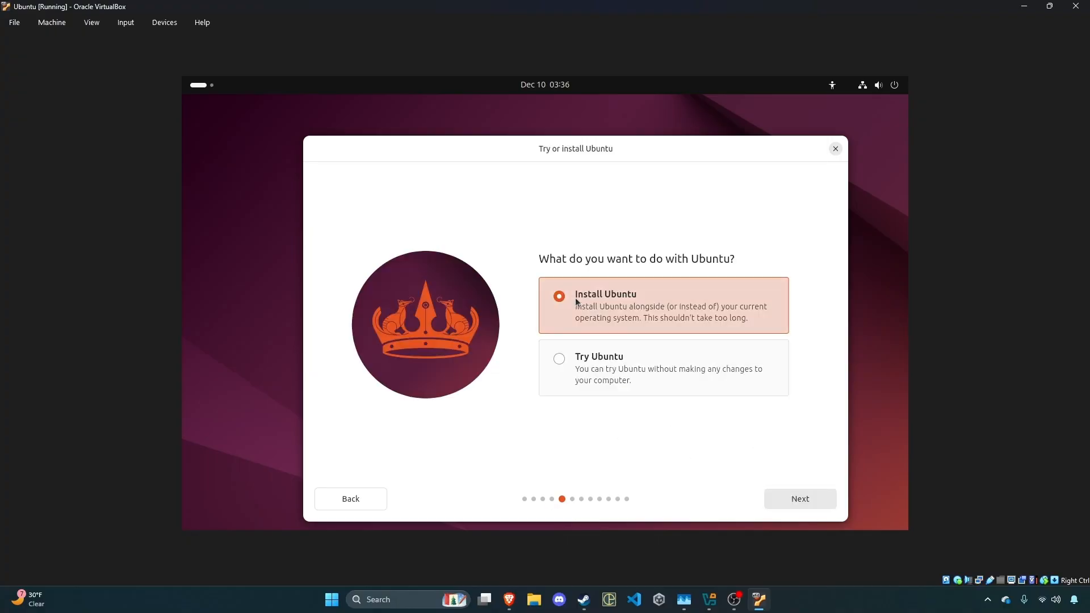
# Choose Install Ubuntu instead of trying it, and continue to the installation type.
pyautogui.click(589, 370)
pyautogui.moveTo(532, 144)
pyautogui.mouseDown()
pyautogui.moveTo(522, 146)
pyautogui.moveTo(537, 150)
pyautogui.mouseUp()
pyautogui.click(618, 306)
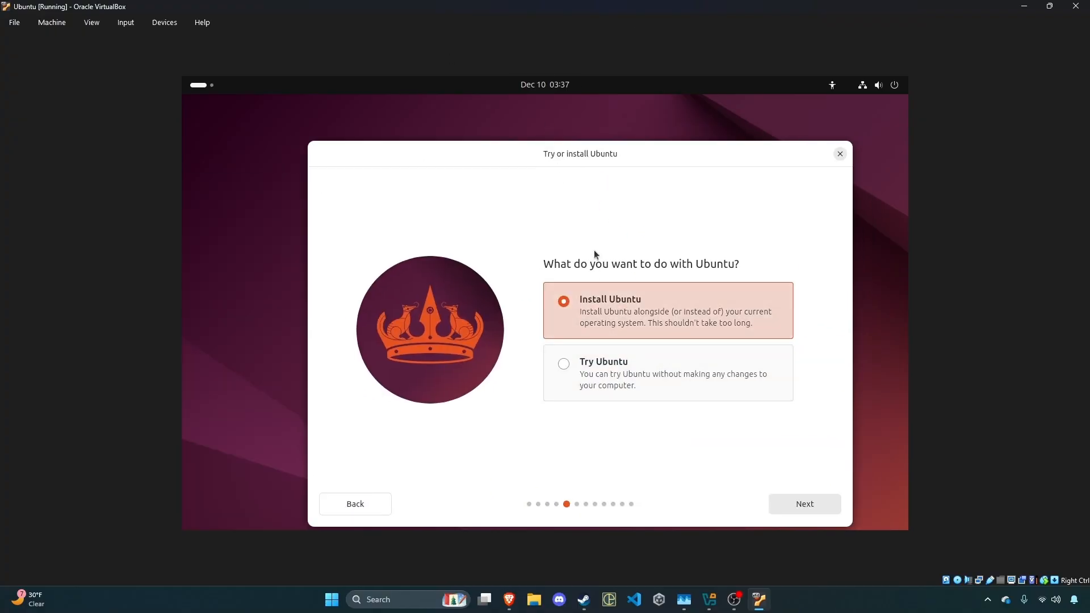
pyautogui.moveTo(687, 152); pyautogui.dragTo(672, 128)
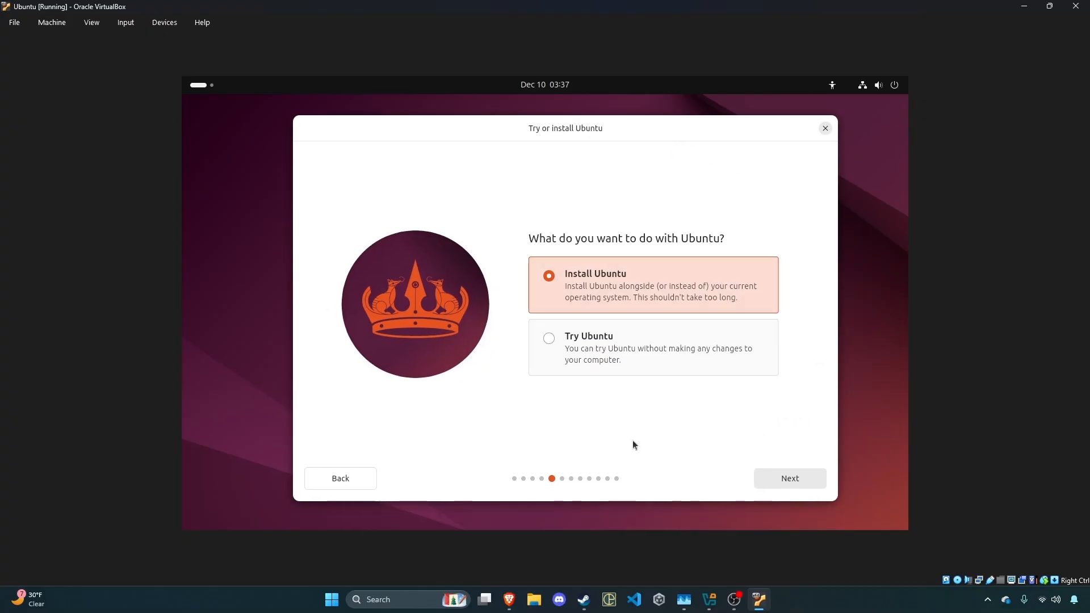
pyautogui.click(814, 483)
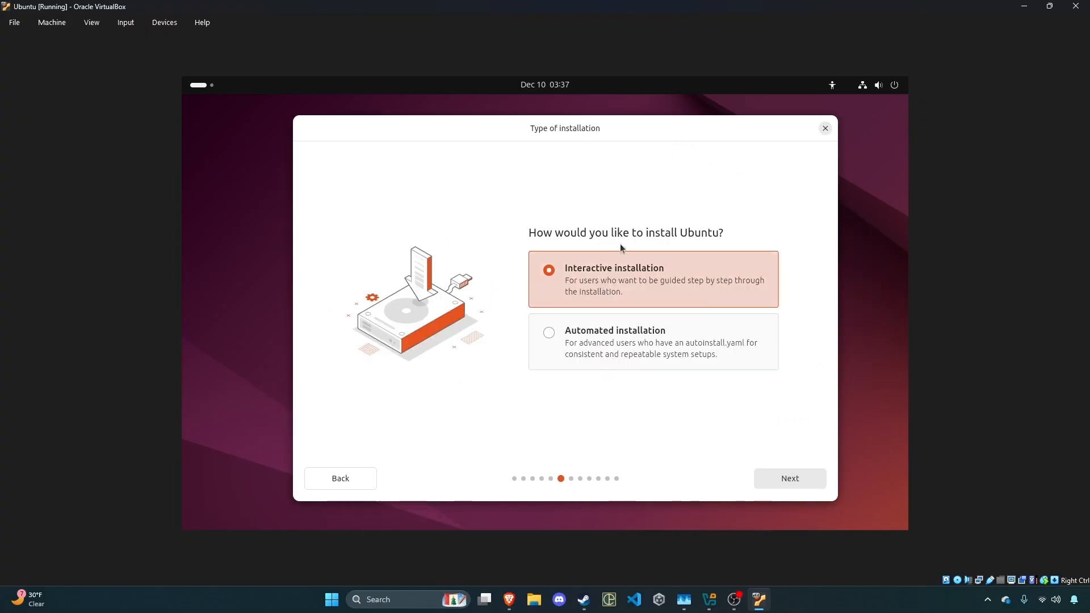
# Choose the interactive installation and accept the default app selection.
pyautogui.click(592, 352)
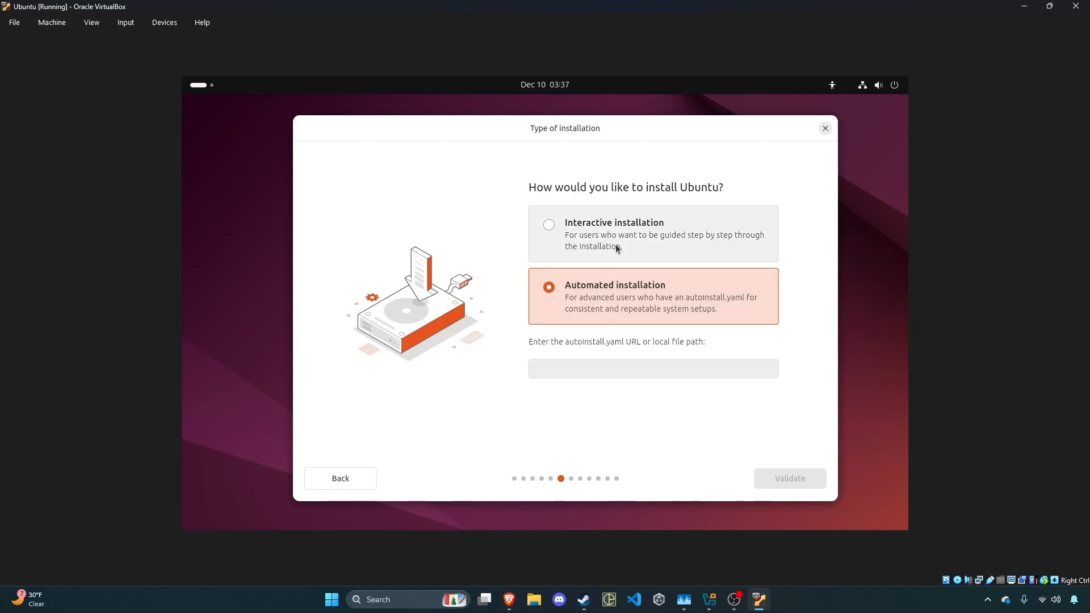
pyautogui.click(617, 248)
pyautogui.click(582, 341)
pyautogui.click(567, 368)
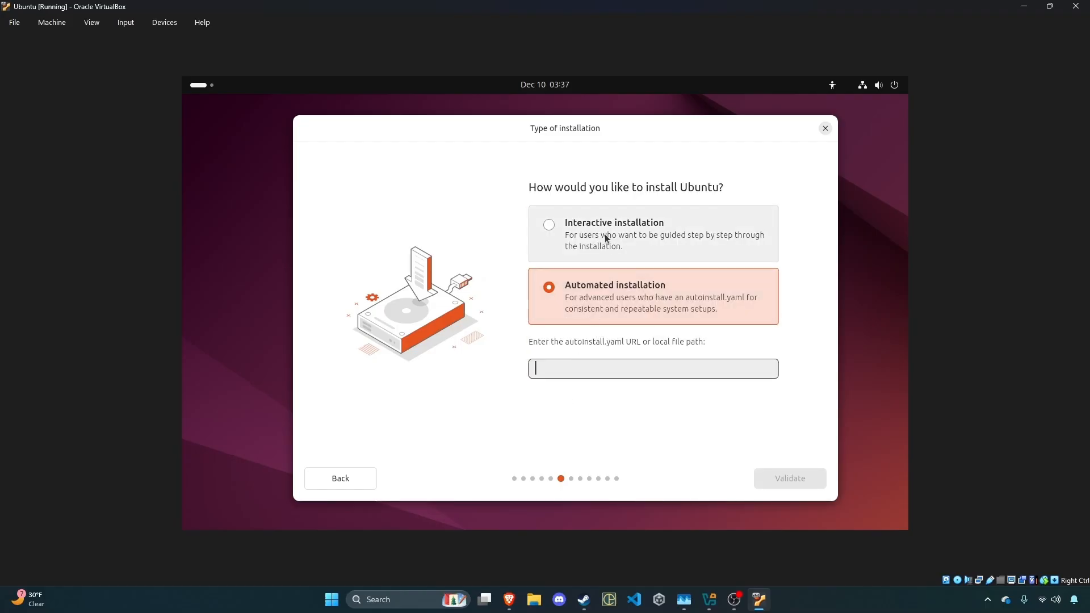
pyautogui.click(676, 247)
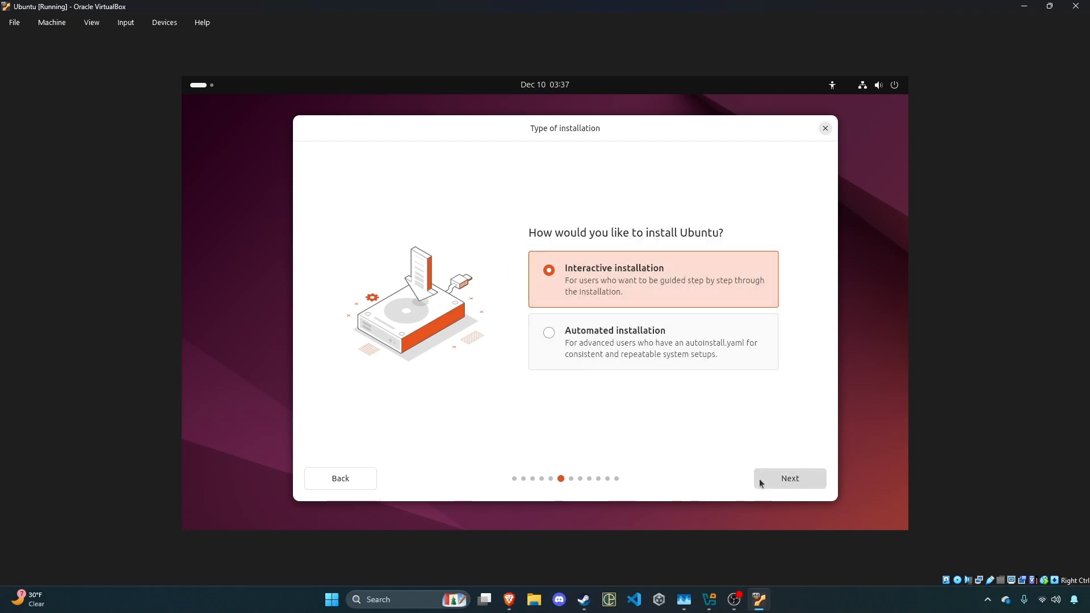
pyautogui.click(788, 471)
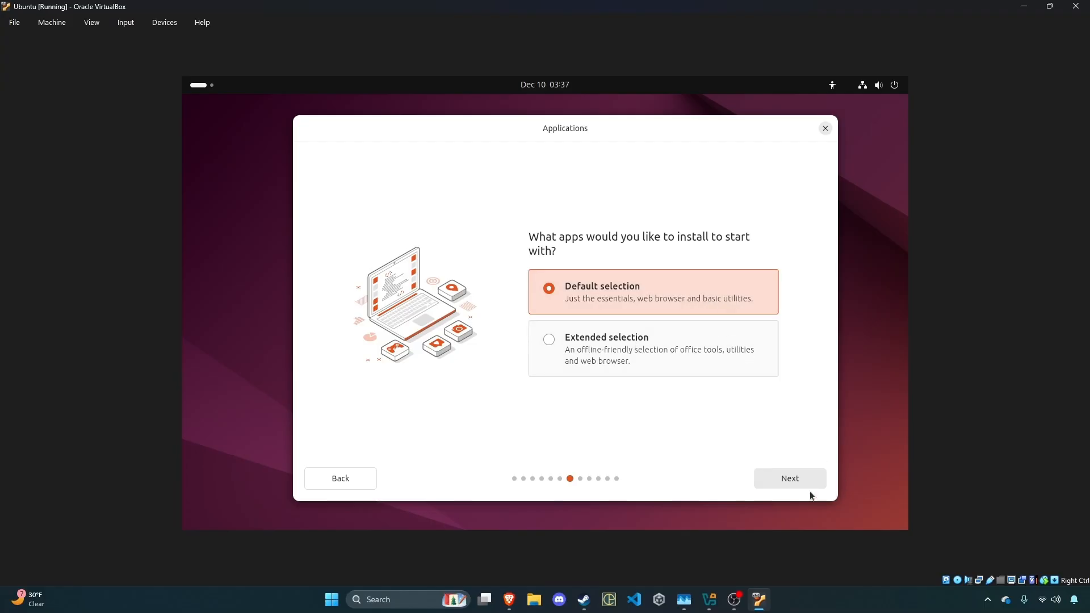
pyautogui.click(793, 477)
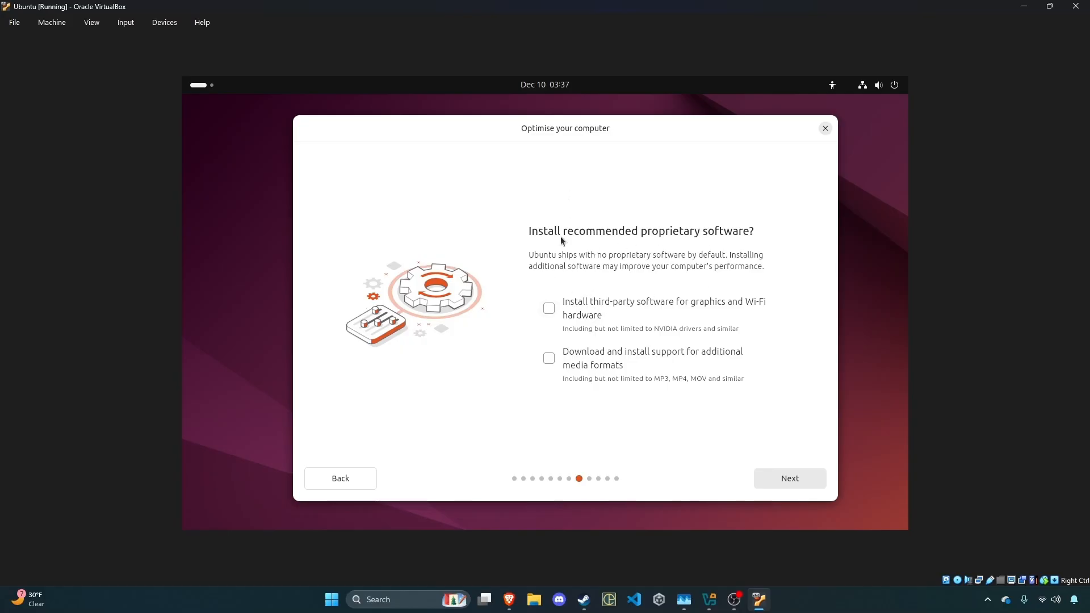
# Enable third-party hardware software and additional media format support, and accept erasing the disk to install Ubuntu.
pyautogui.click(583, 303)
pyautogui.click(611, 308)
pyautogui.click(624, 315)
pyautogui.click(778, 483)
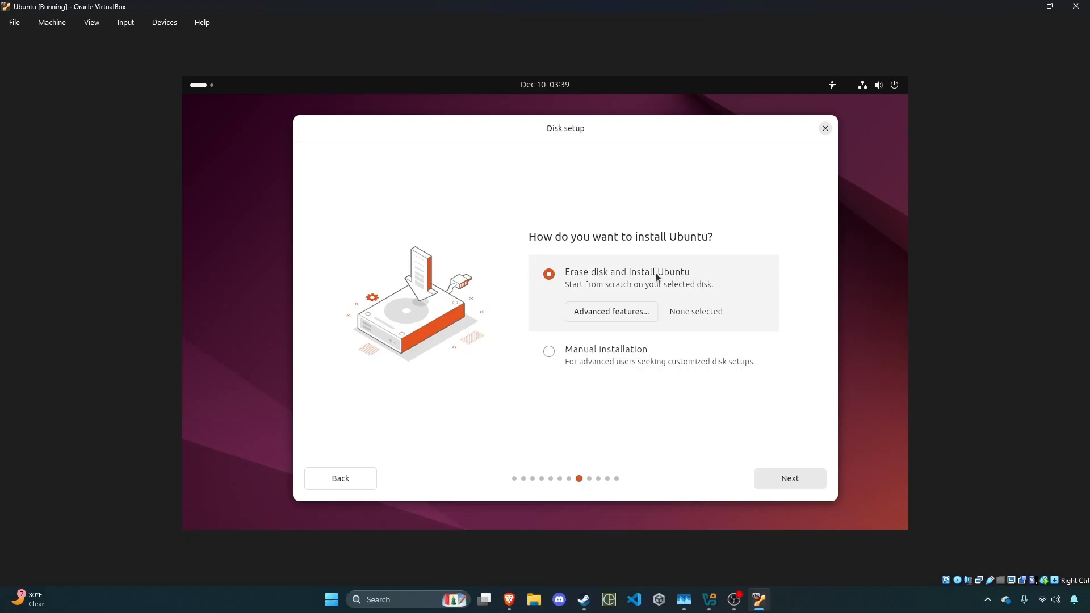
pyautogui.click(806, 485)
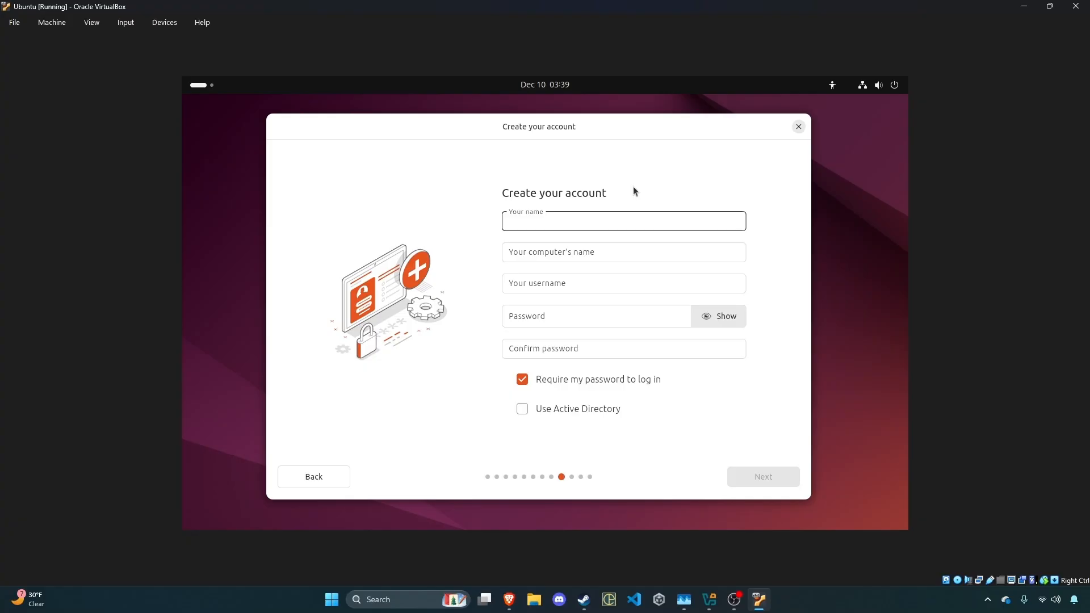
# Name the account Ubuntu, keeping the suggested computer name ubuntu-VirtualBox and username ubuntu.
pyautogui.write('U')
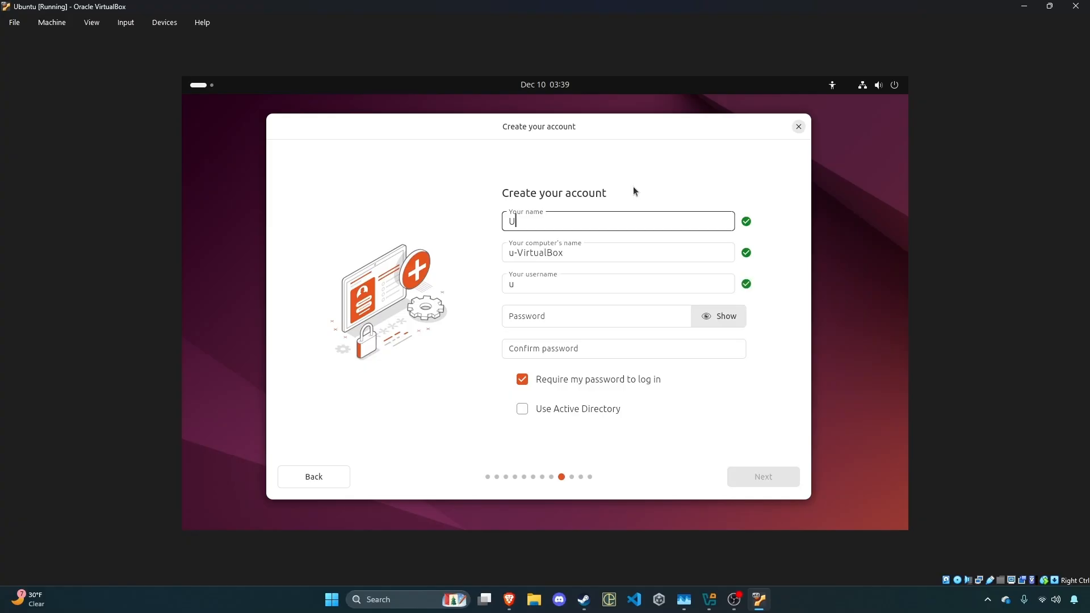
pyautogui.write('buntu')
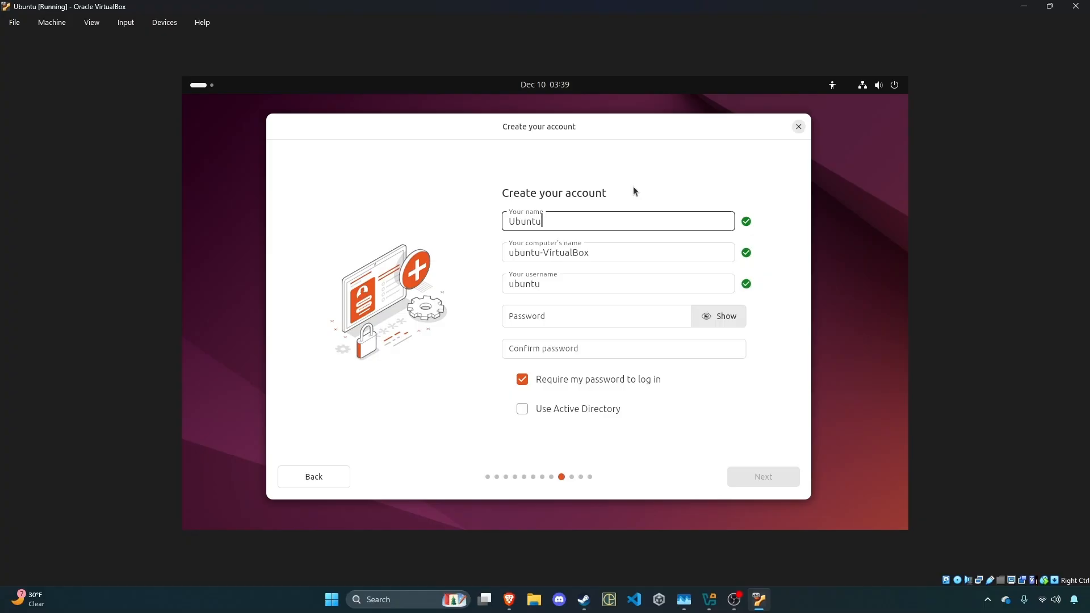
pyautogui.press('Tab')
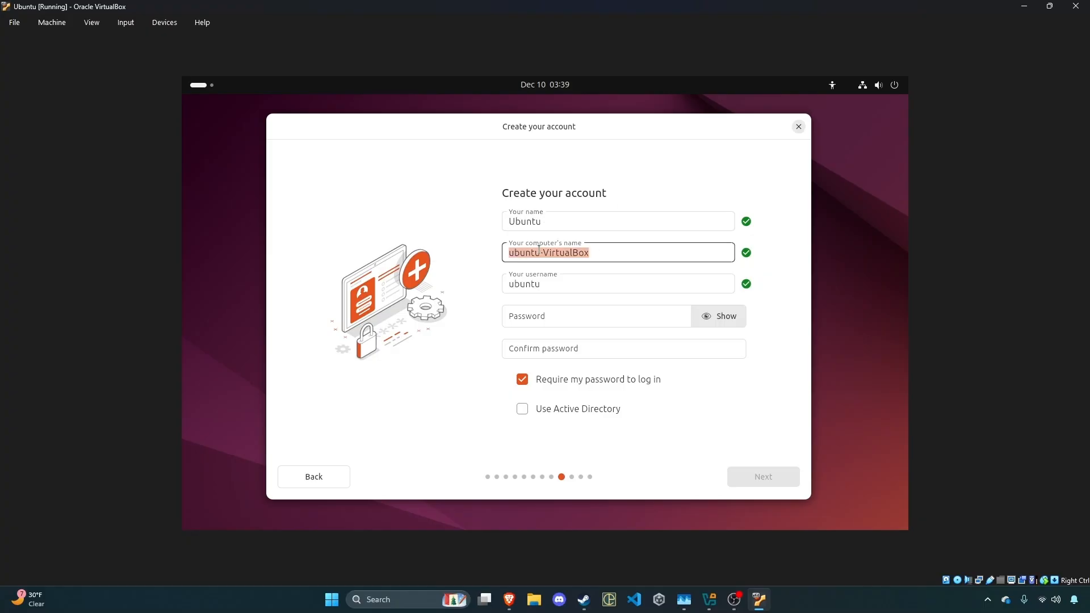
pyautogui.click(595, 253)
pyautogui.press('Tab')
pyautogui.press('Tab')
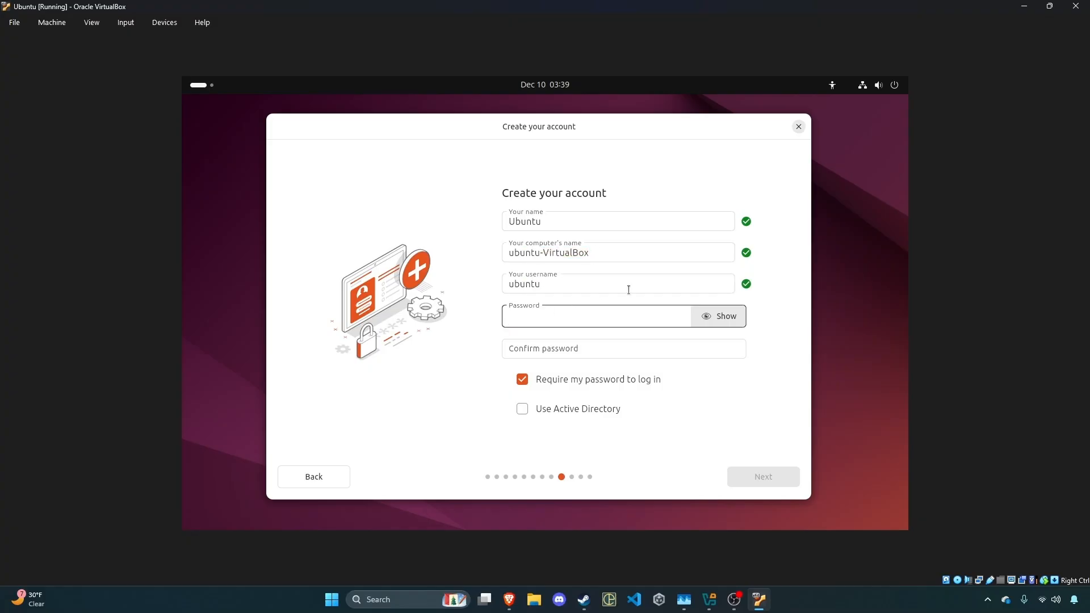
# Enter the account password and repeat it in the confirmation field.
pyautogui.write('•••••••••')
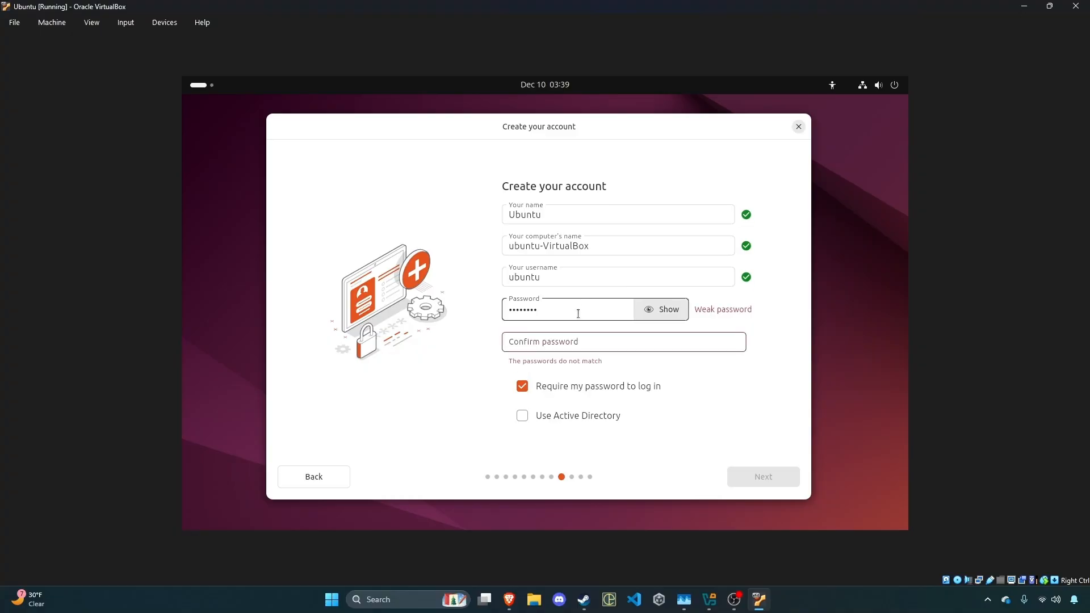
pyautogui.click(582, 339)
pyautogui.write('•••••••••')
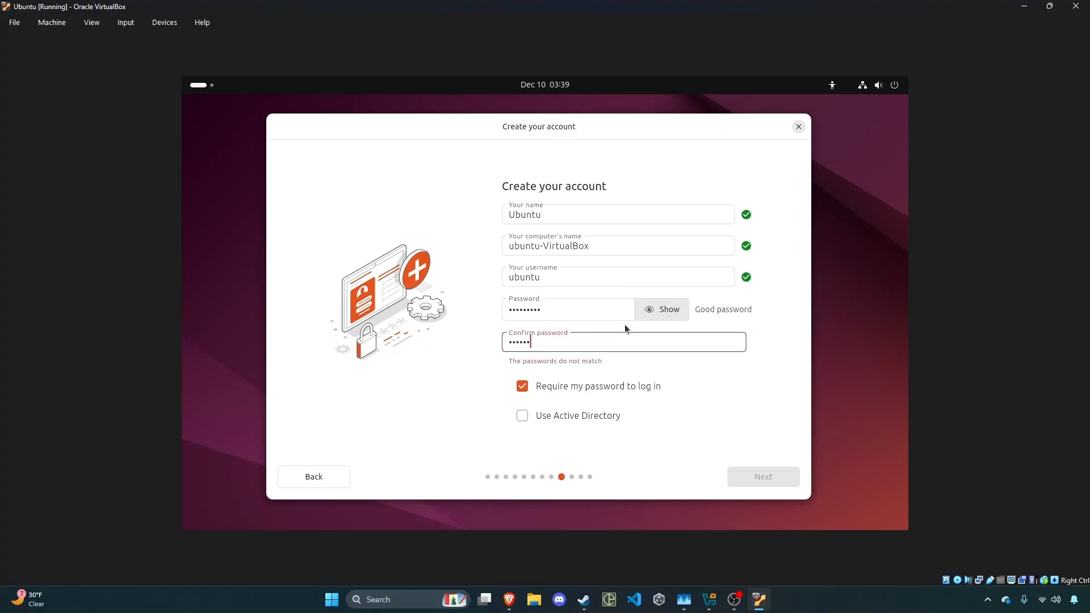
pyautogui.press('BackSpace')
pyautogui.press('BackSpace')
pyautogui.press('BackSpace')
pyautogui.press('BackSpace')
pyautogui.press('BackSpace')
pyautogui.press('BackSpace')
pyautogui.press('BackSpace')
pyautogui.press('BackSpace')
pyautogui.press('BackSpace')
pyautogui.write('•••••••••')
pyautogui.press('Tab')
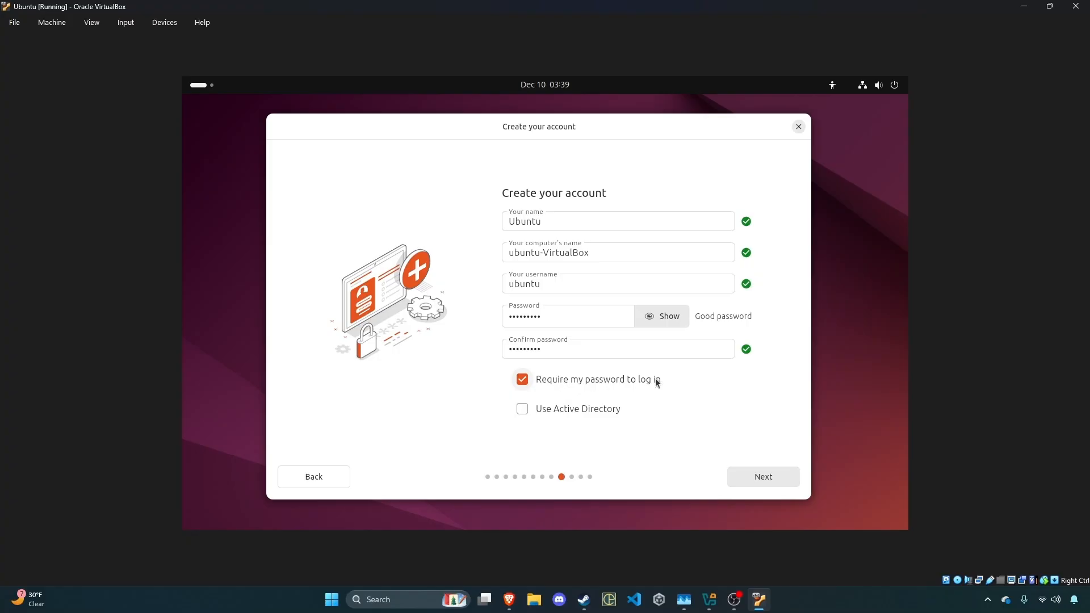
# Keep the password required for logging in and submit the account details.
pyautogui.click(572, 385)
pyautogui.click(570, 384)
pyautogui.click(570, 384)
pyautogui.click(520, 386)
pyautogui.click(772, 477)
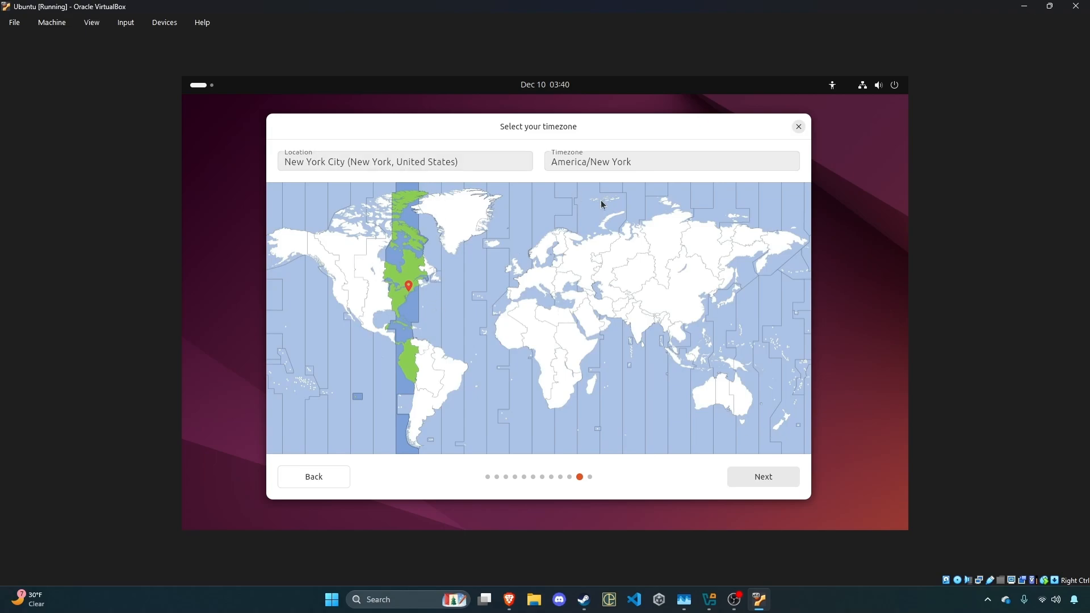
# Accept New York City with the America/New York timezone, and start the installation after reviewing the choices.
pyautogui.click(757, 480)
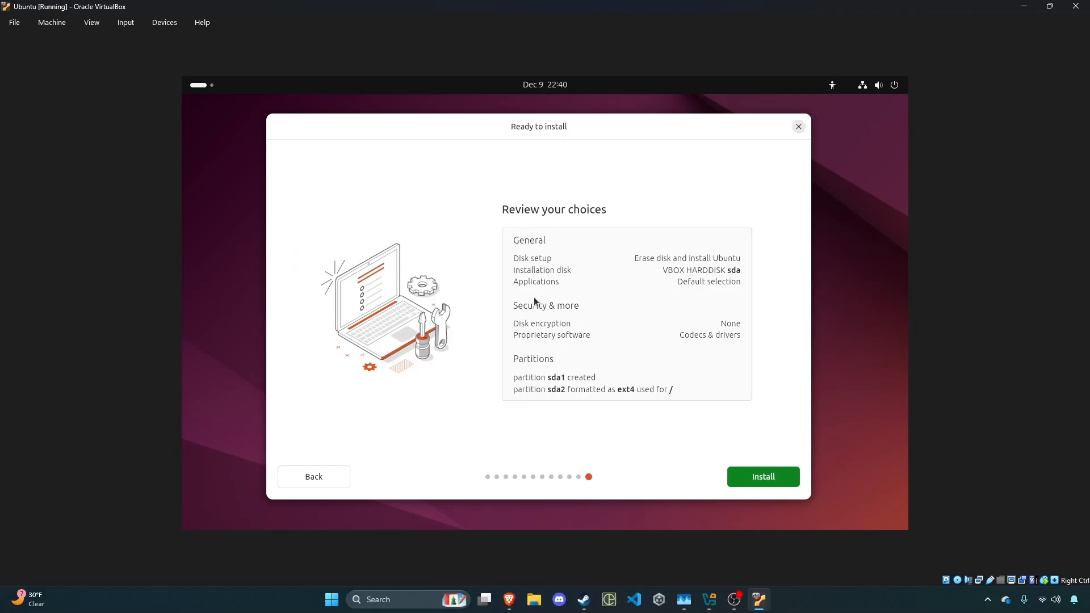
pyautogui.click(305, 484)
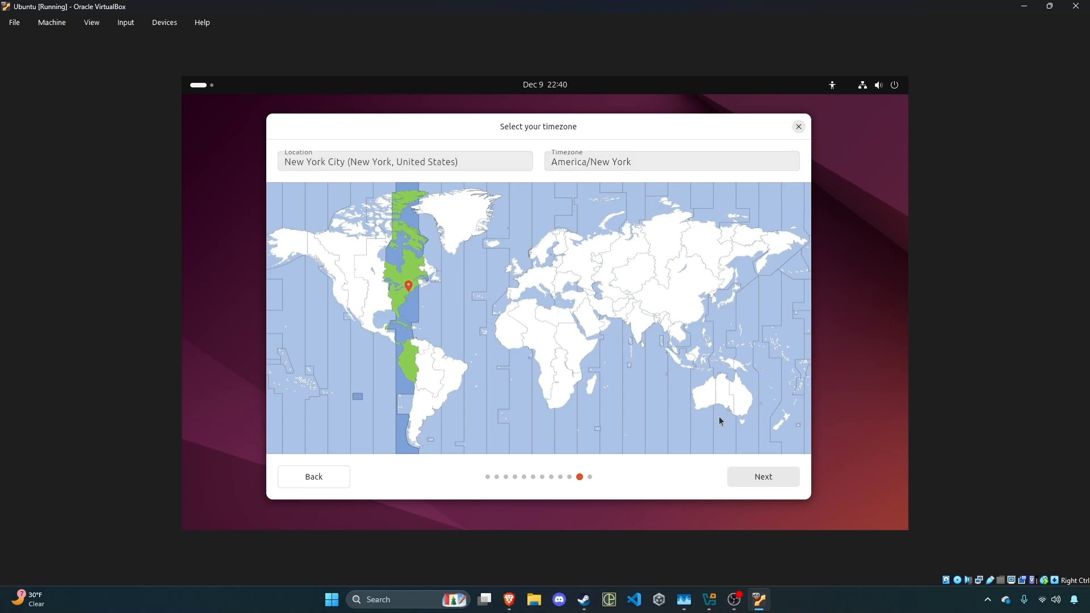
pyautogui.click(760, 471)
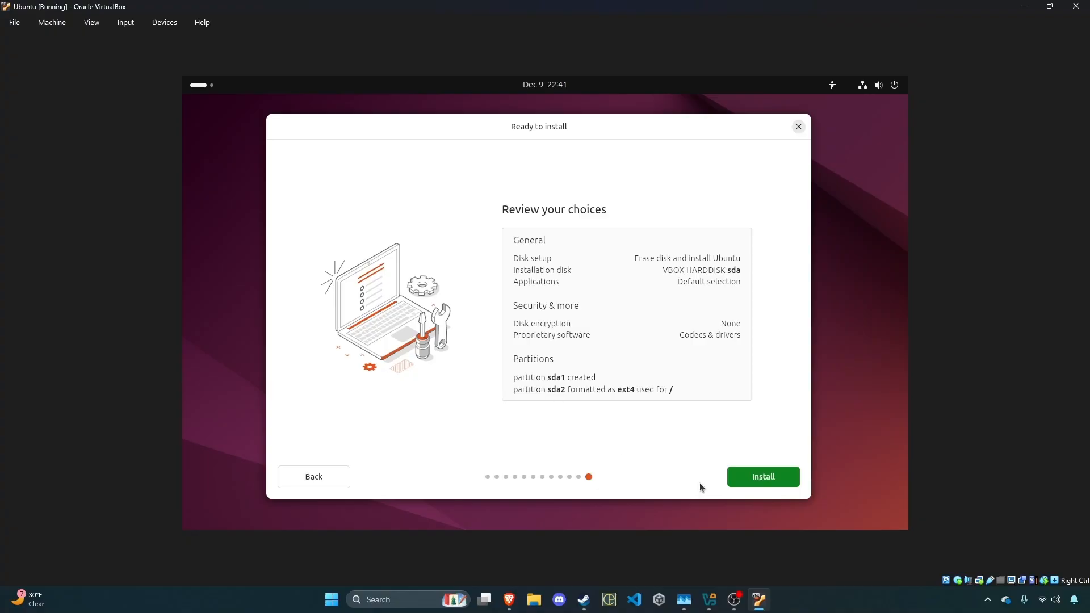
pyautogui.click(741, 472)
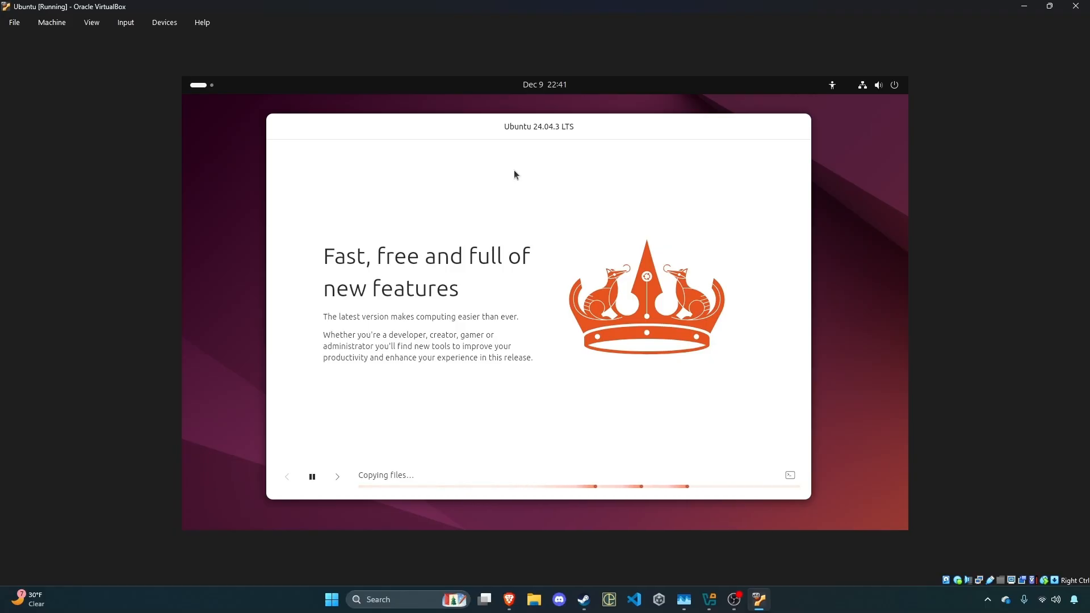
# Look through the installer's slideshow while files are copied and return to the first slide.
pyautogui.click(339, 479)
pyautogui.click(340, 482)
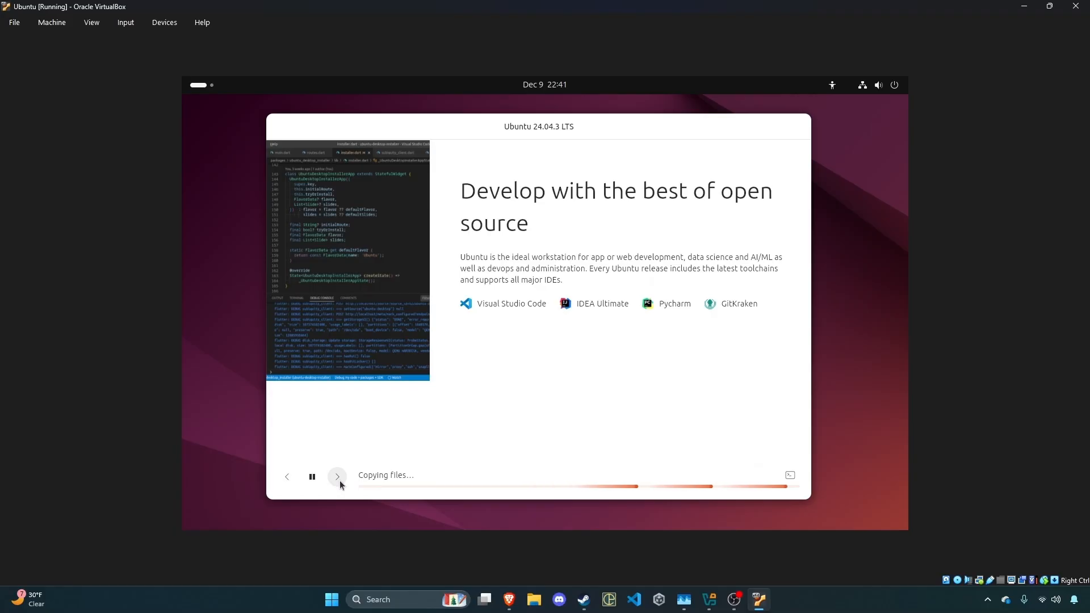
pyautogui.click(338, 478)
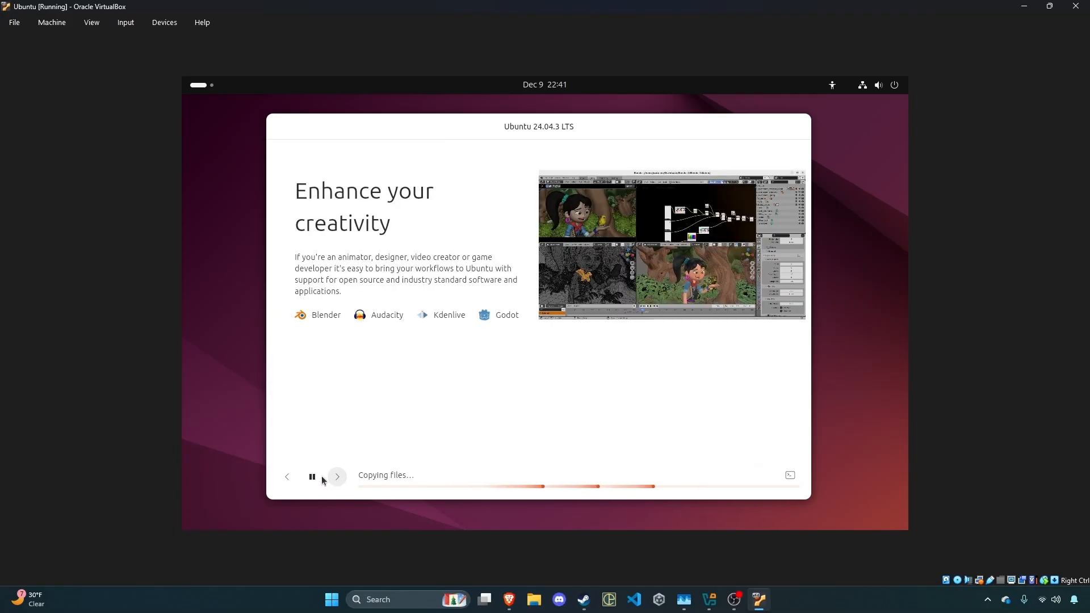
pyautogui.click(287, 478)
pyautogui.click(287, 478)
pyautogui.click(287, 478)
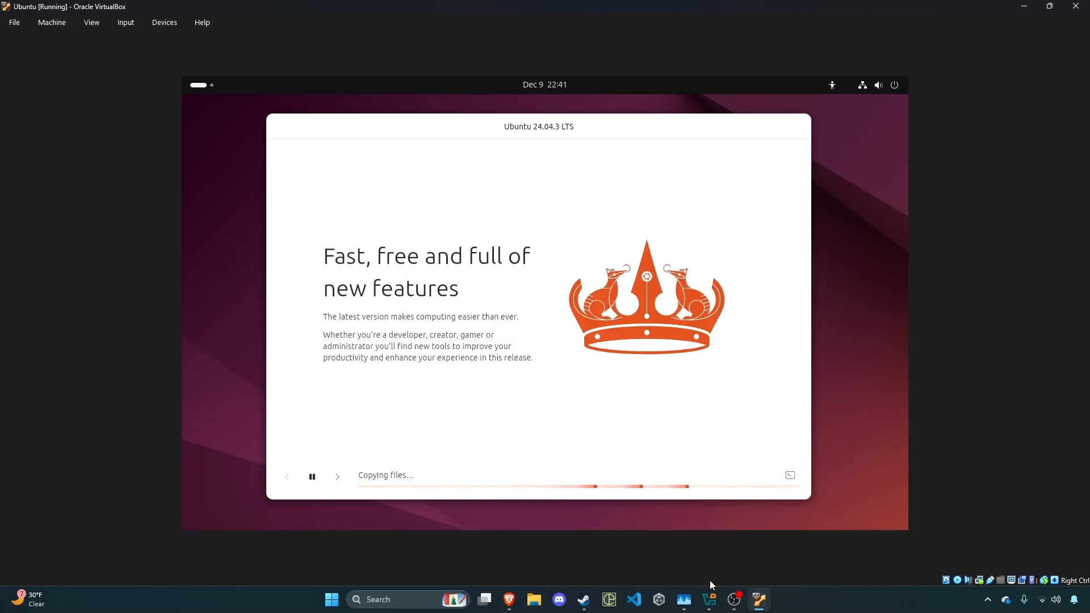
pyautogui.click(734, 599)
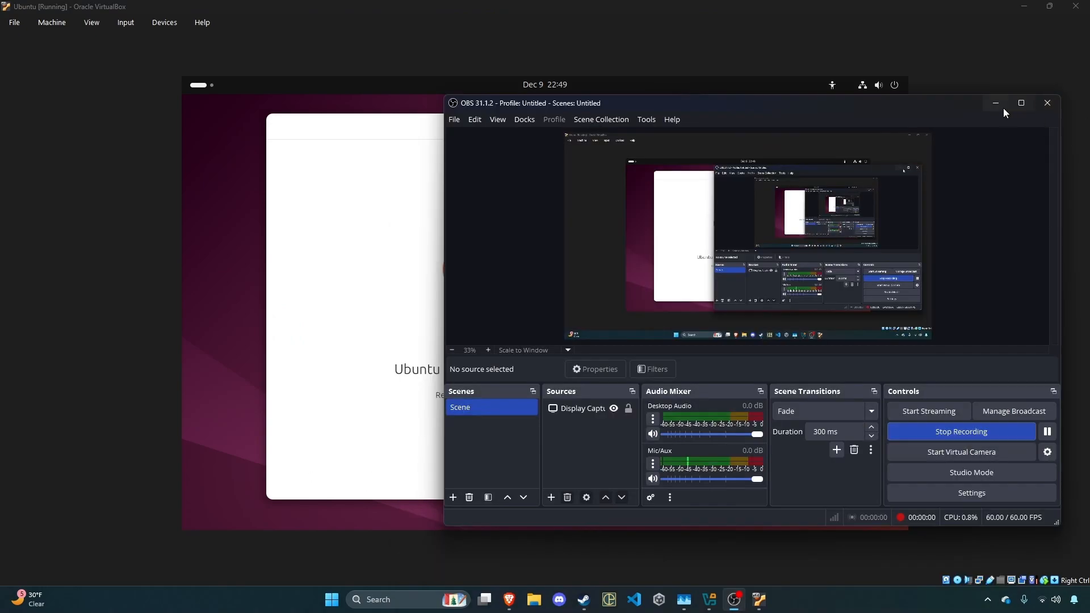
pyautogui.click(999, 105)
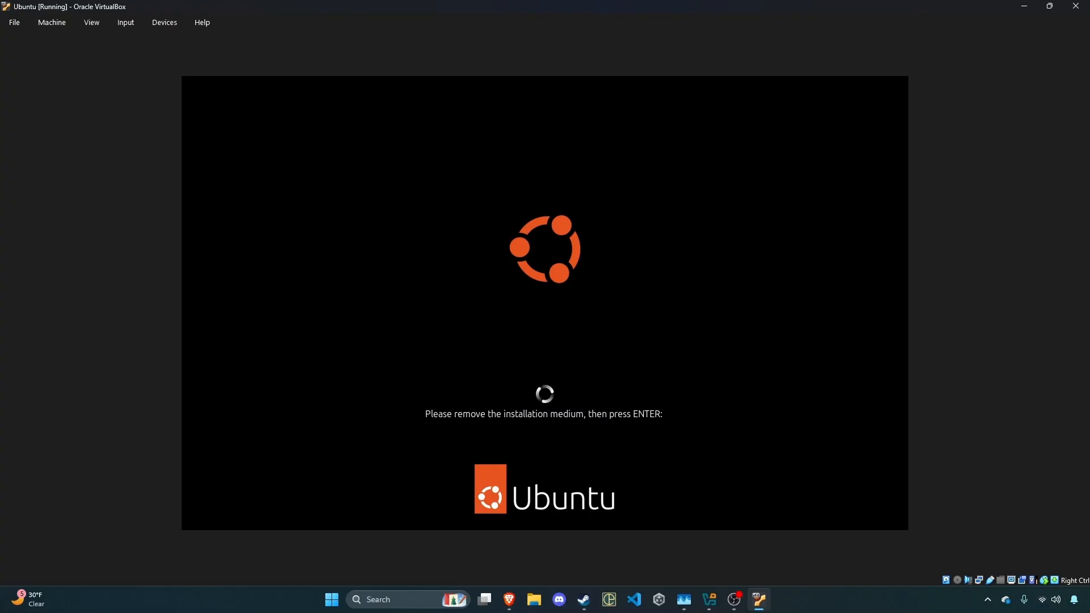
# Continue the reboot past the installation medium prompt, and log in to the Ubuntu account with its password.
pyautogui.press('Return')
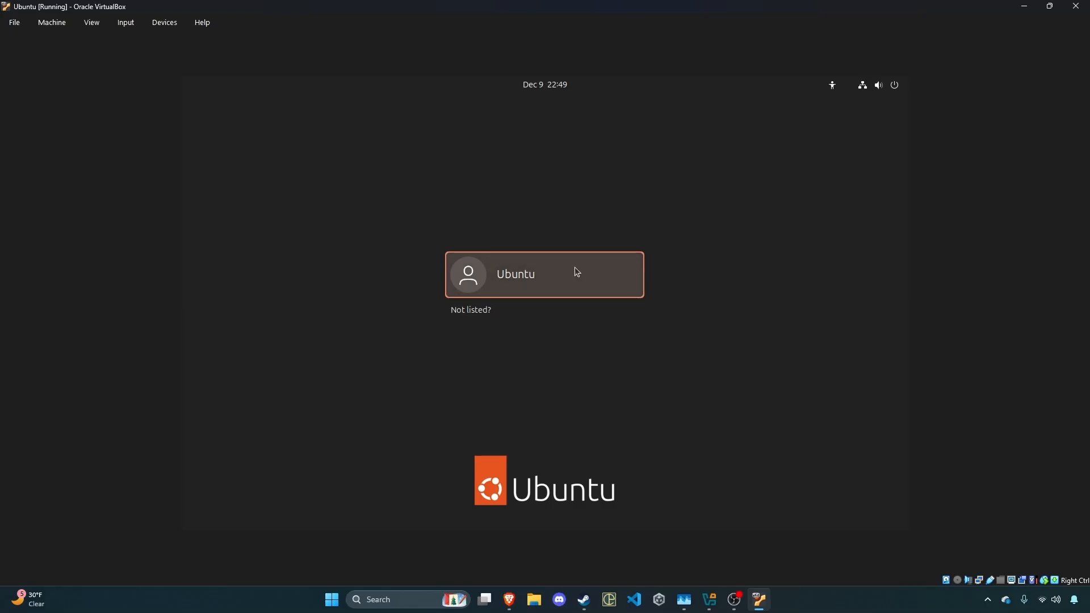
pyautogui.click(516, 278)
pyautogui.write('***')
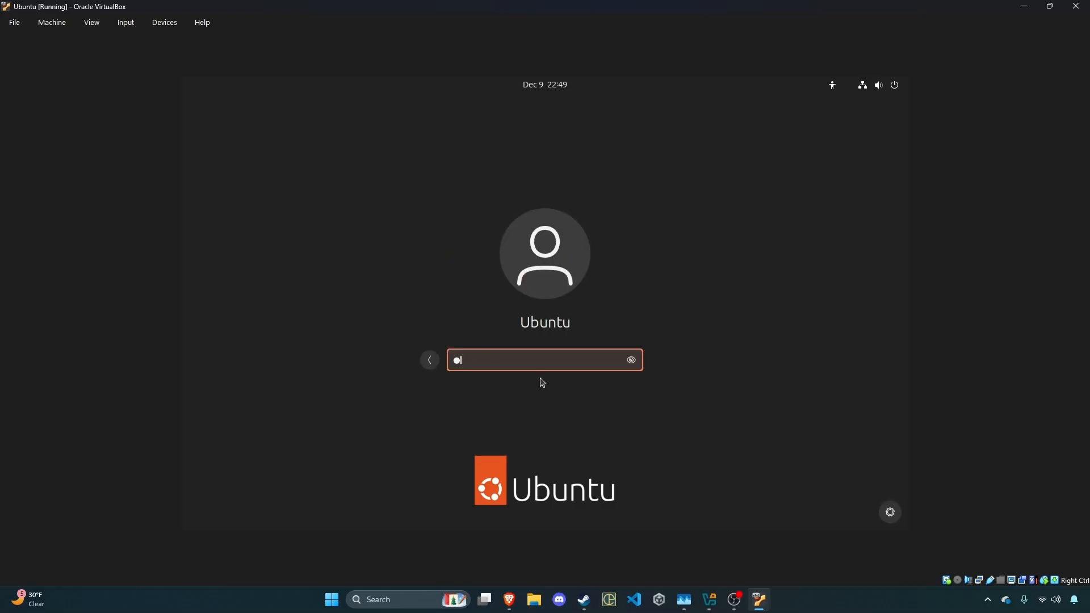
pyautogui.write('*******')
pyautogui.press('Return')
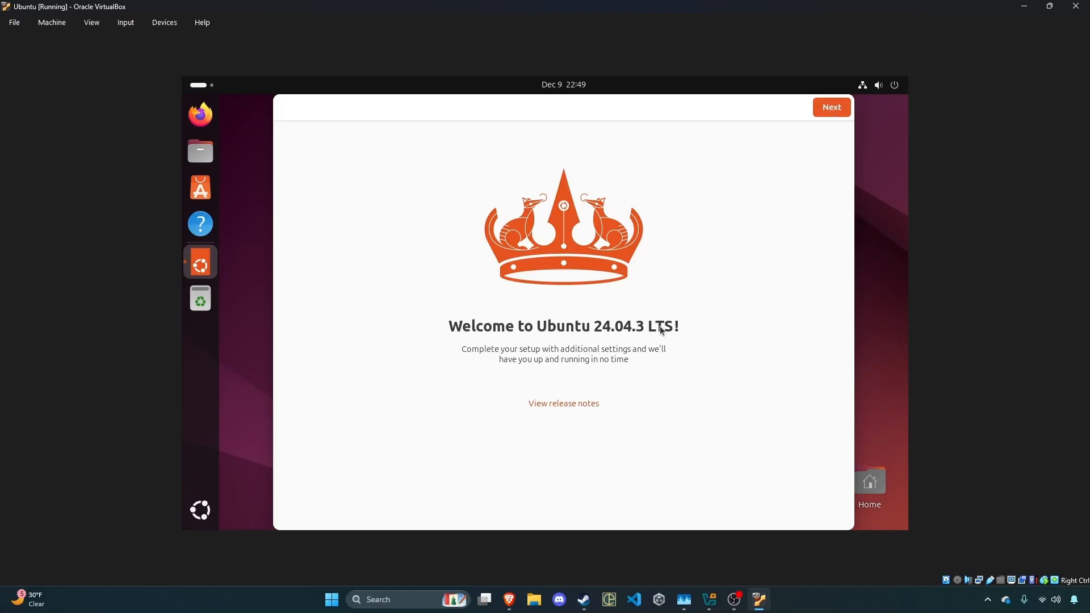
# Go through the welcome setup, skipping Ubuntu Pro for now and declining to share system data.
pyautogui.click(832, 108)
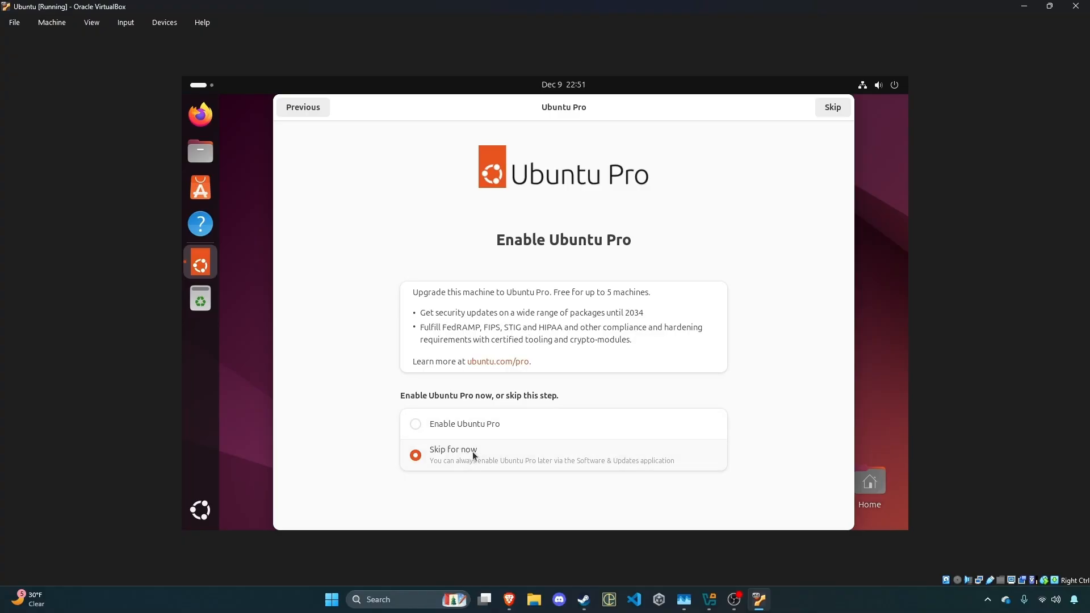
pyautogui.click(832, 108)
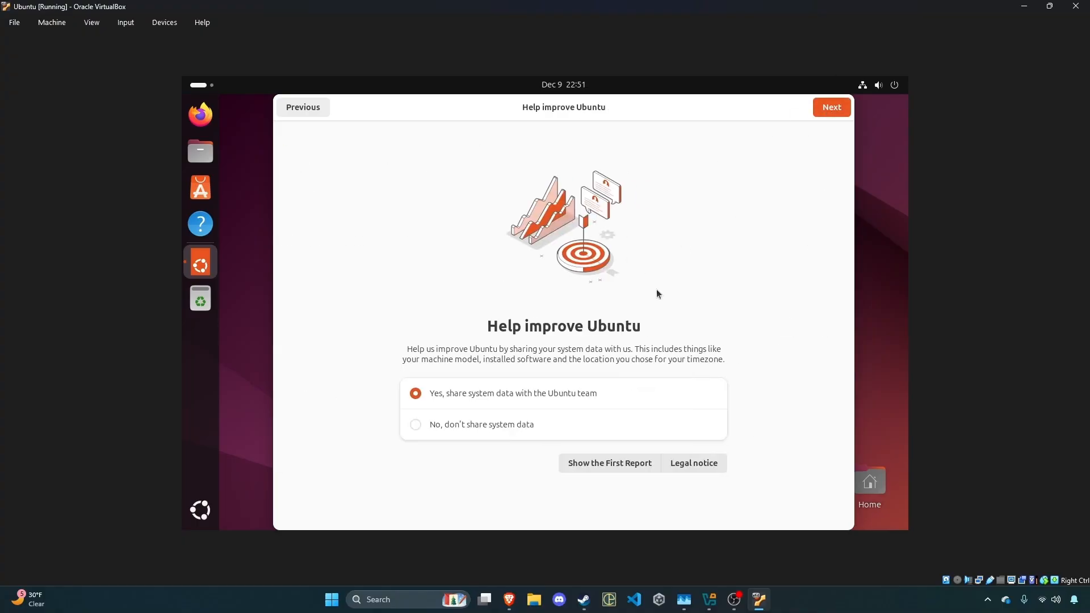
pyautogui.click(485, 427)
pyautogui.click(844, 108)
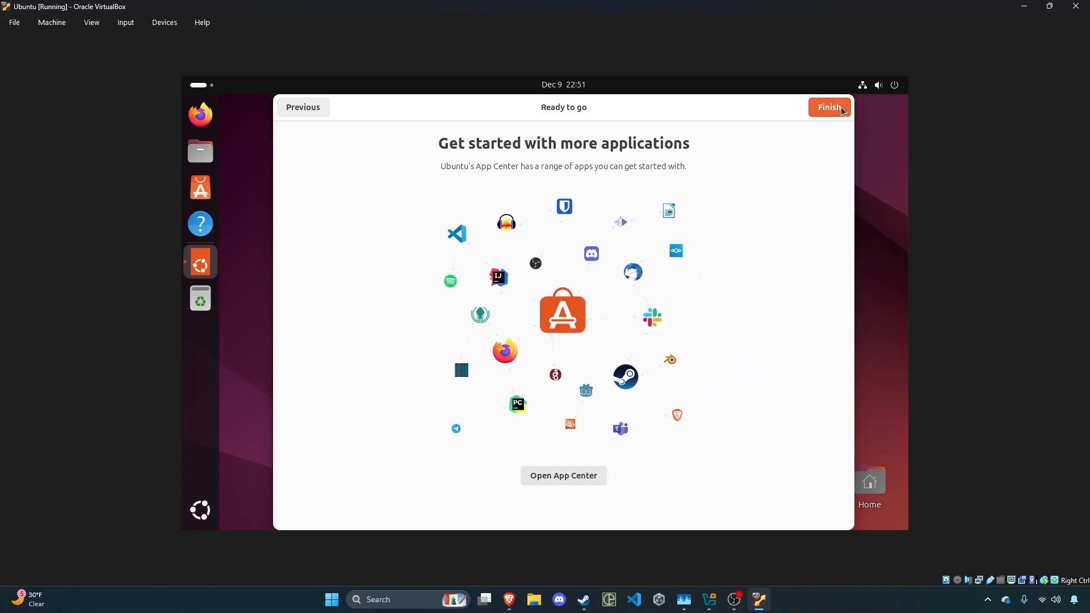
# Finish the welcome setup and open the Displays page of the Ubuntu system settings.
pyautogui.click(830, 111)
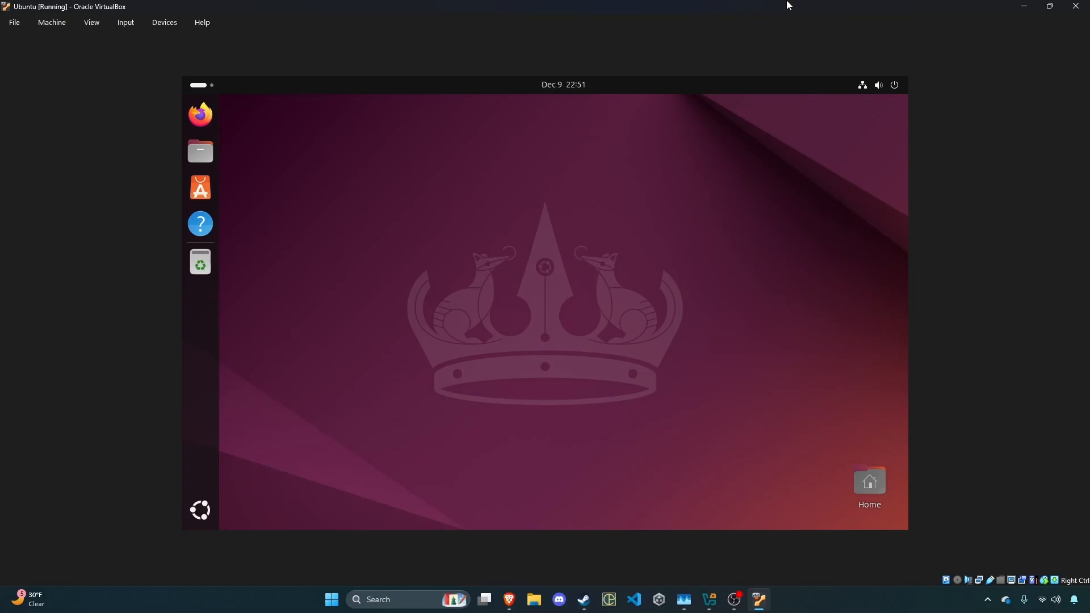
pyautogui.moveTo(784, 5); pyautogui.dragTo(719, 1)
pyautogui.click(857, 86)
pyautogui.click(629, 189)
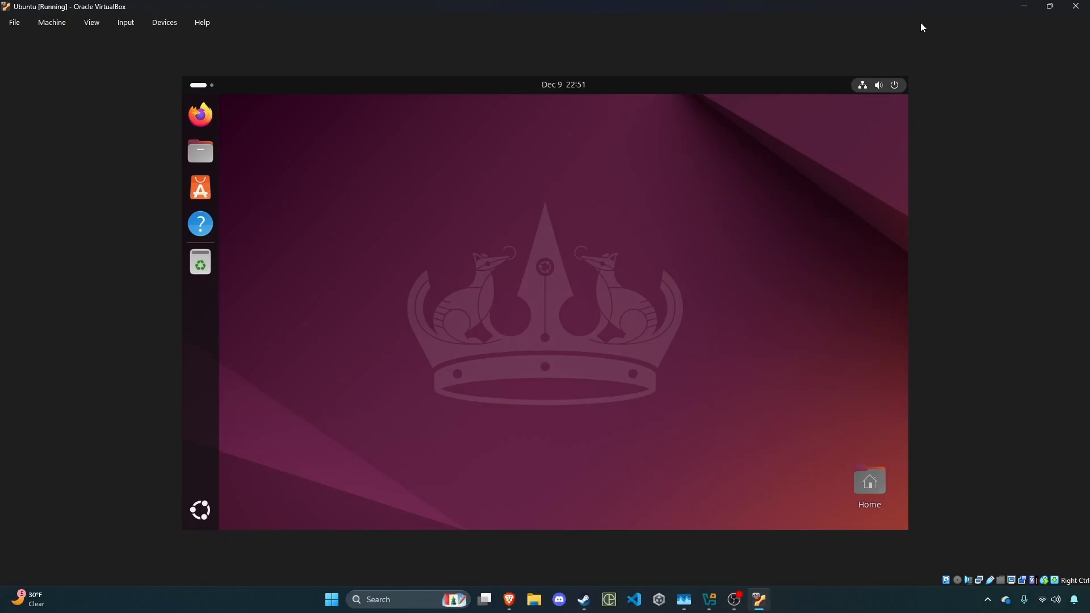
pyautogui.click(865, 86)
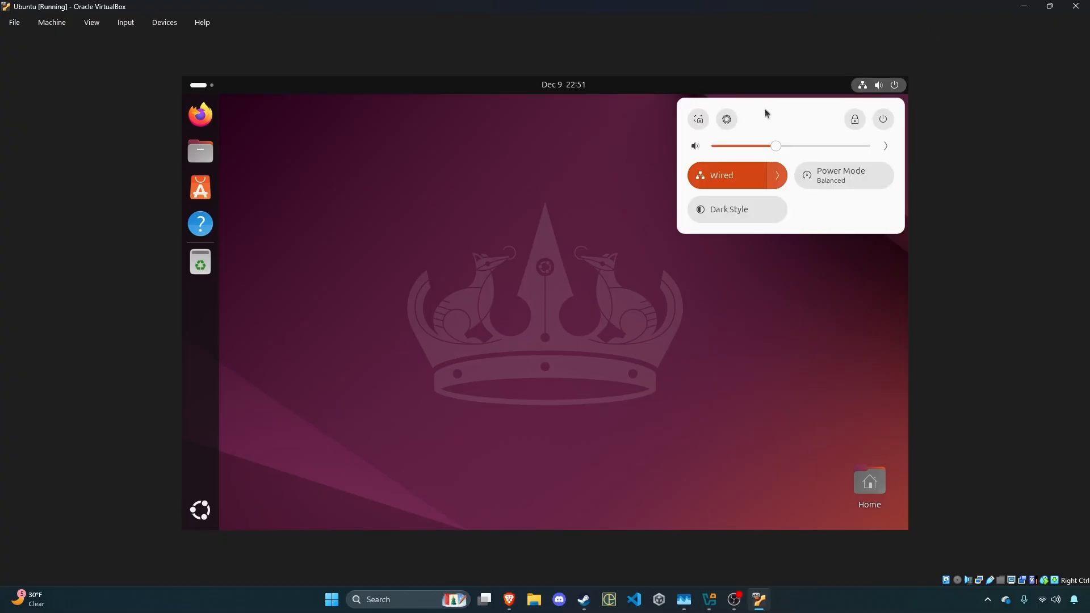
pyautogui.click(726, 119)
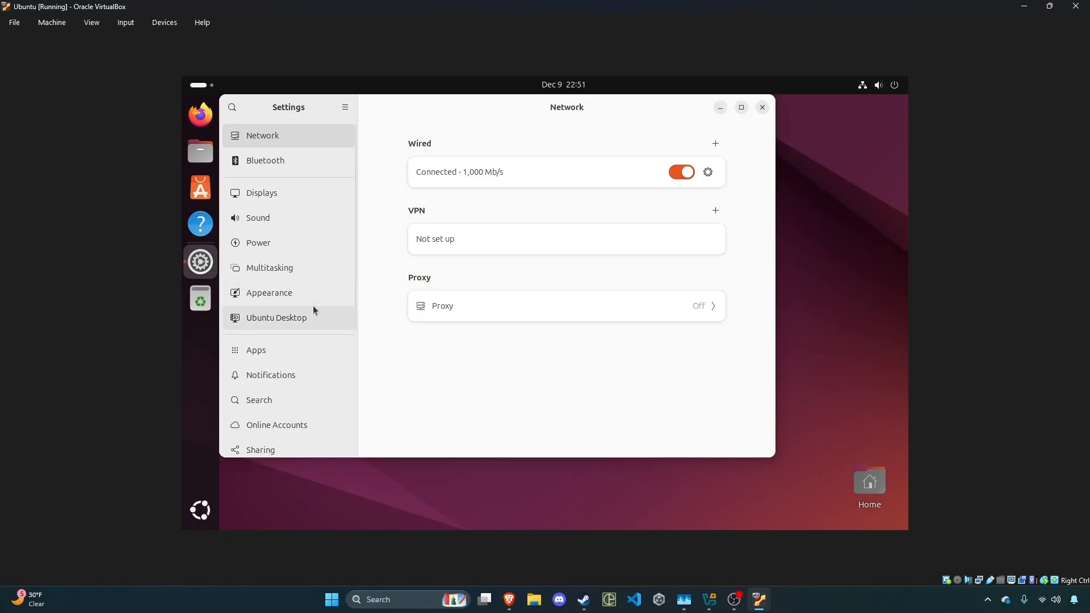
pyautogui.click(263, 195)
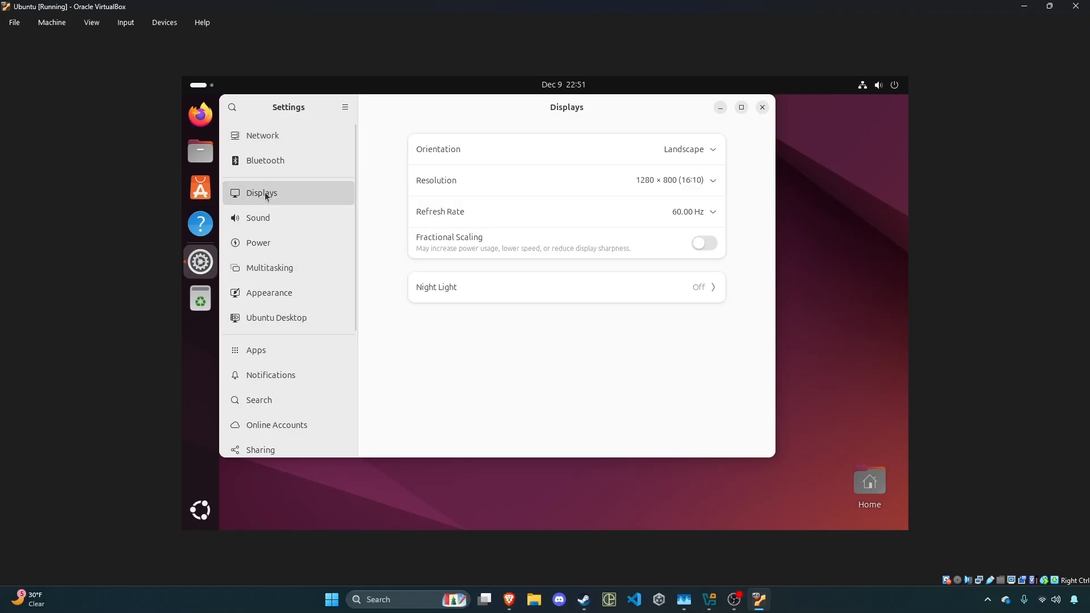
# Set the display resolution to 1920 × 1080 (16:9), apply it and keep the changes.
pyautogui.click(885, 85)
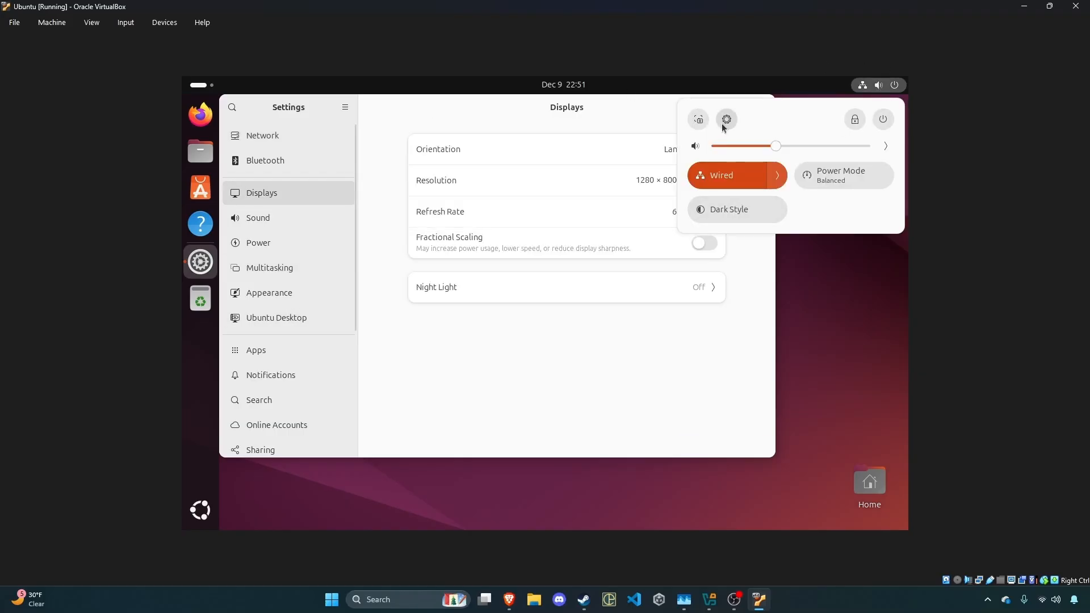
pyautogui.click(271, 195)
pyautogui.click(617, 186)
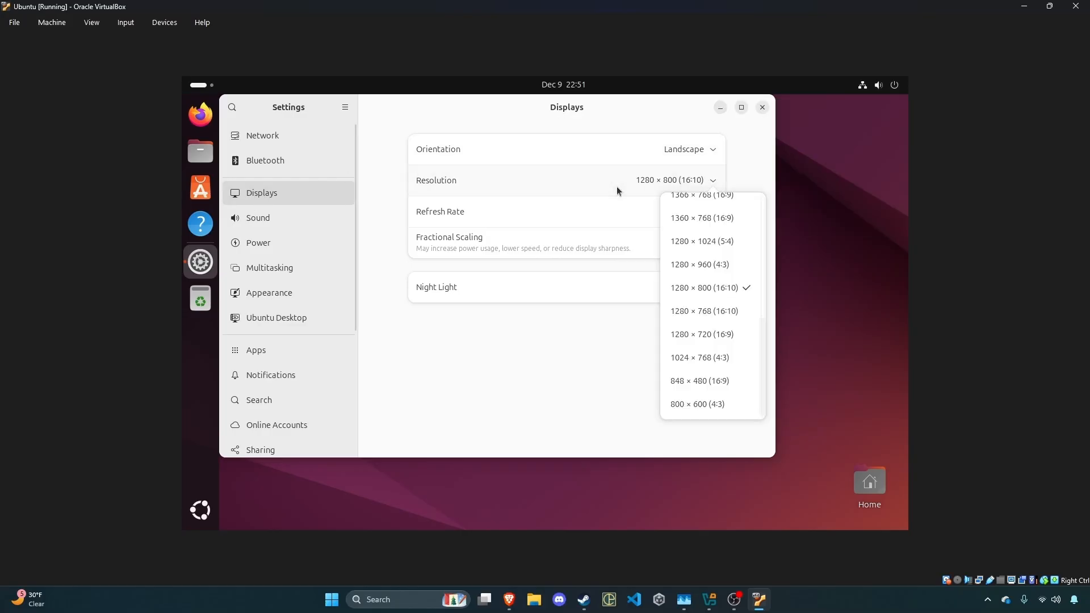
pyautogui.scroll(5, 724, 246)
pyautogui.scroll(4, 717, 214)
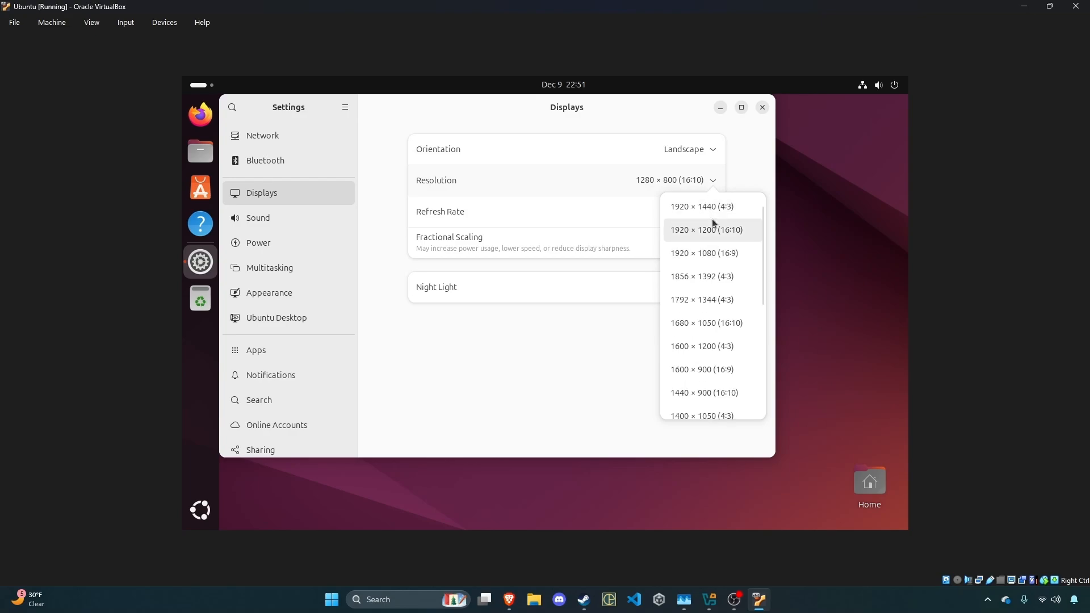
pyautogui.click(727, 229)
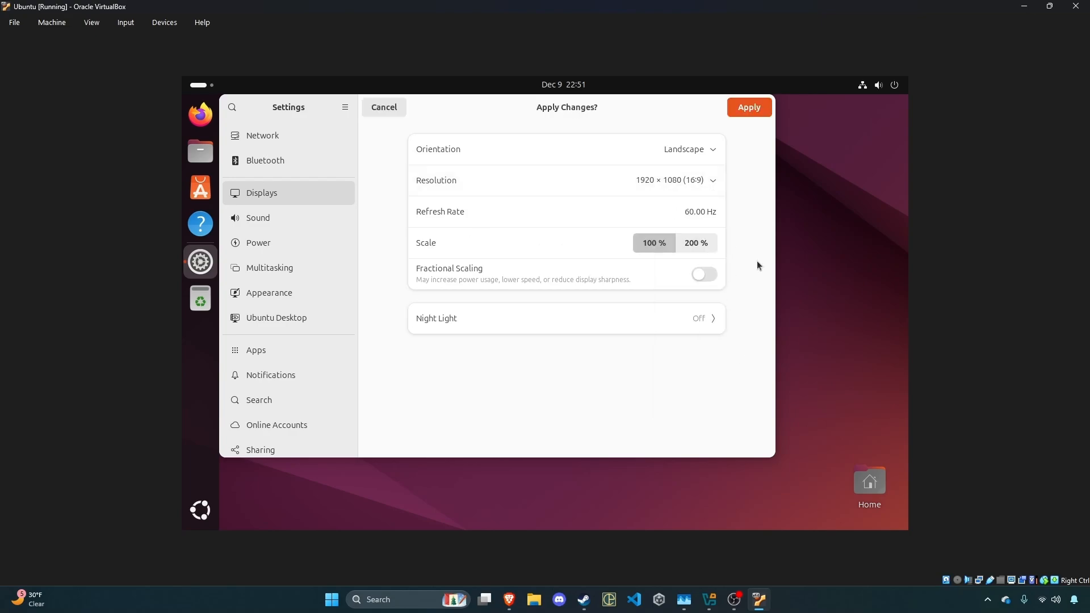
pyautogui.click(753, 100)
pyautogui.click(553, 380)
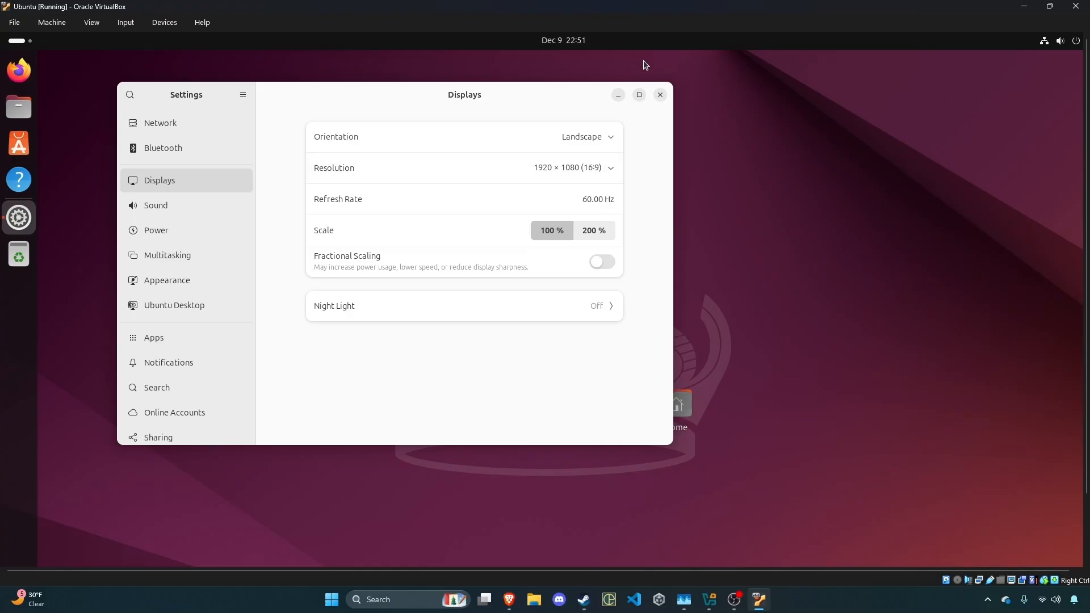
# Close the settings window and move the Home folder icon to the upper-left corner of the Ubuntu desktop, beside the dock.
pyautogui.click(660, 96)
pyautogui.click(682, 395)
pyautogui.moveTo(682, 394); pyautogui.dragTo(79, 86)
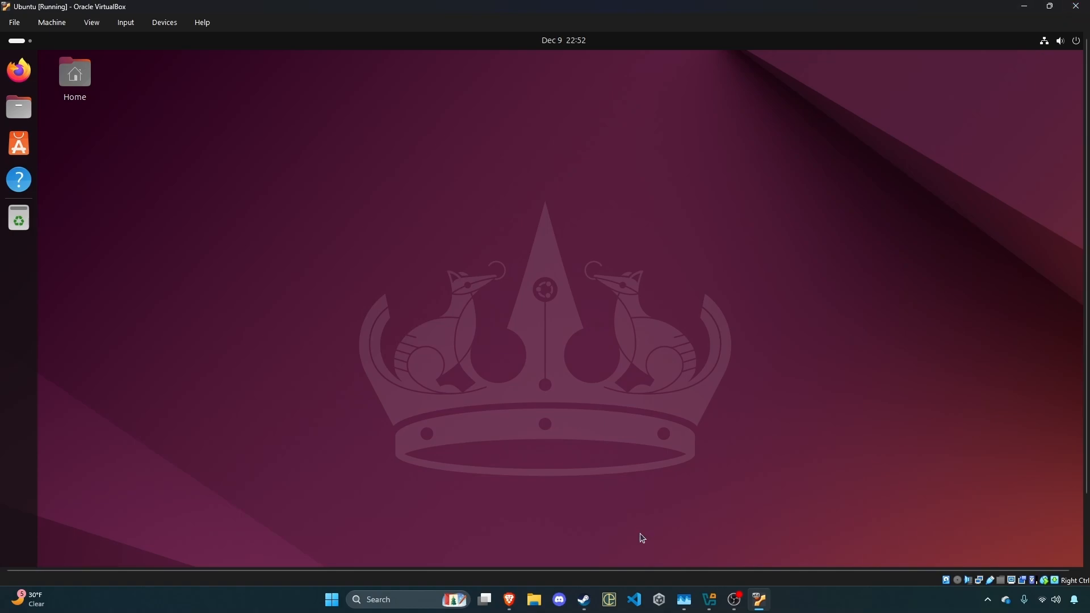
pyautogui.click(734, 600)
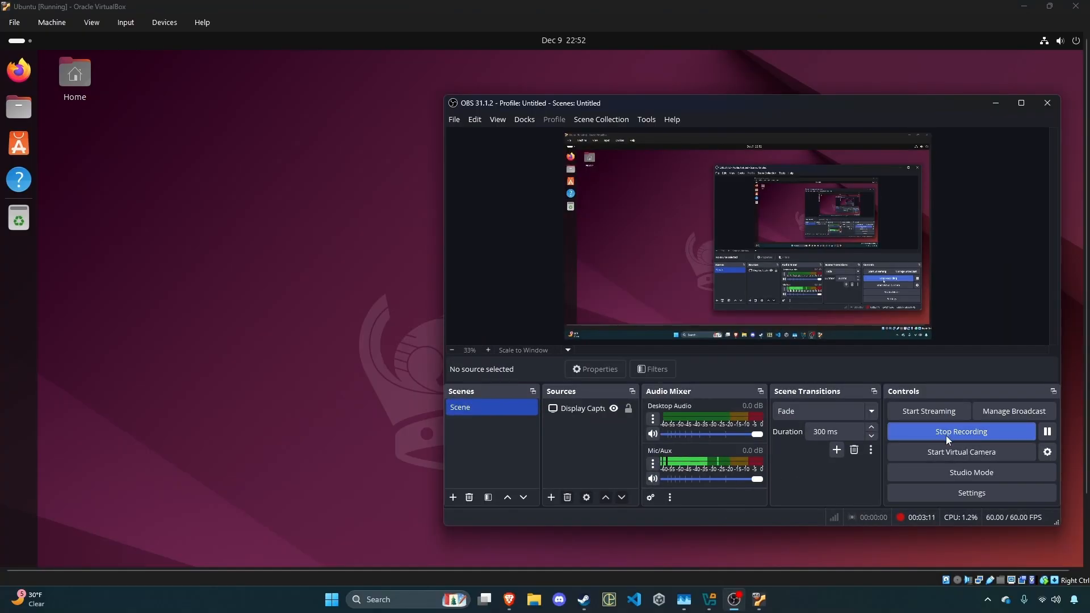